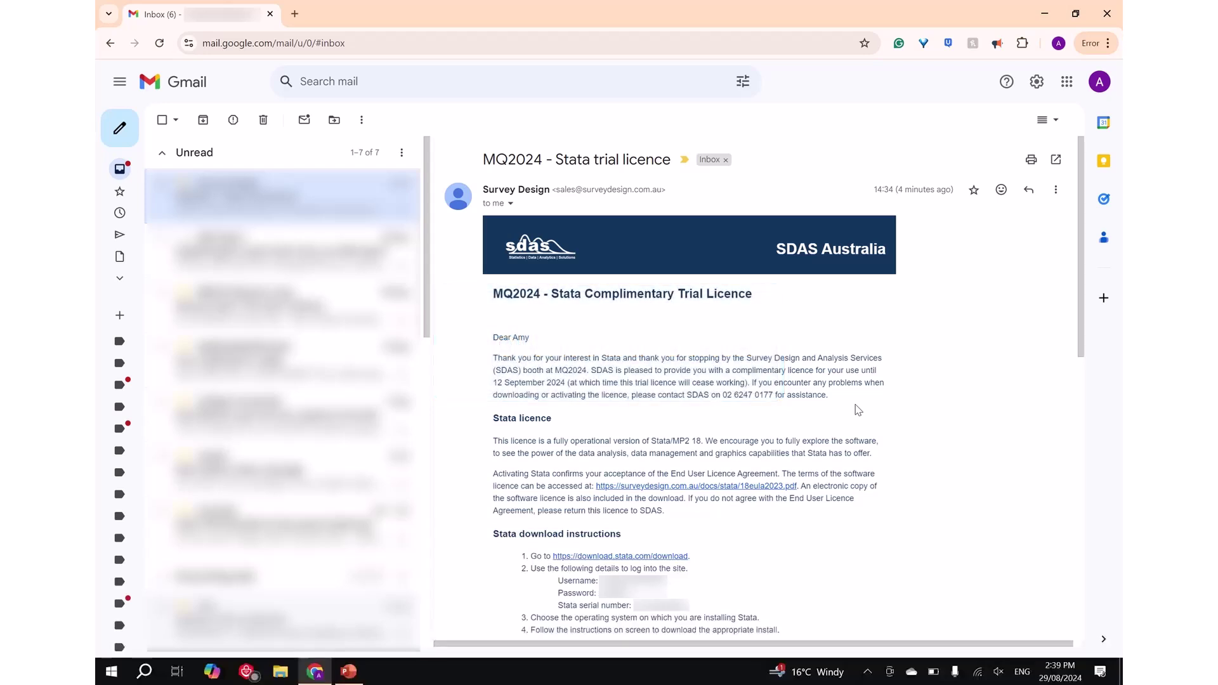
Scroll the Stata trial licence email down to its download instructions
scroll(858, 410, "down", 4)
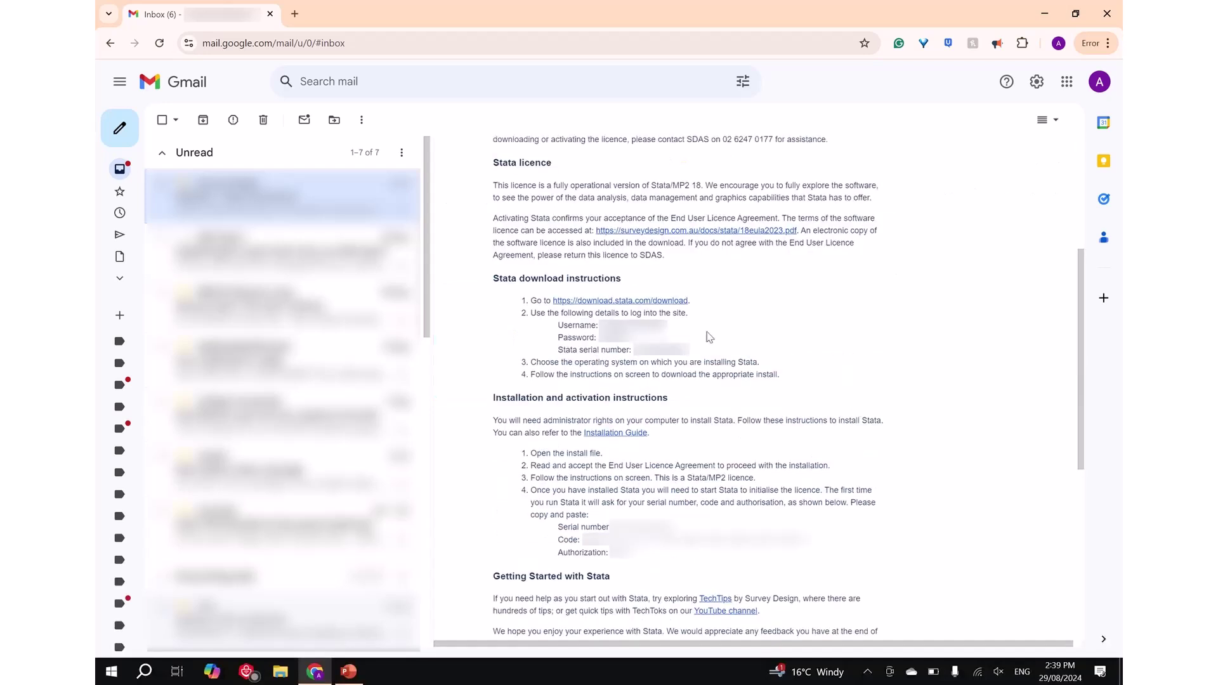
Open the Stata download site and copy the emailed username and password into its login form
left_click(667, 302)
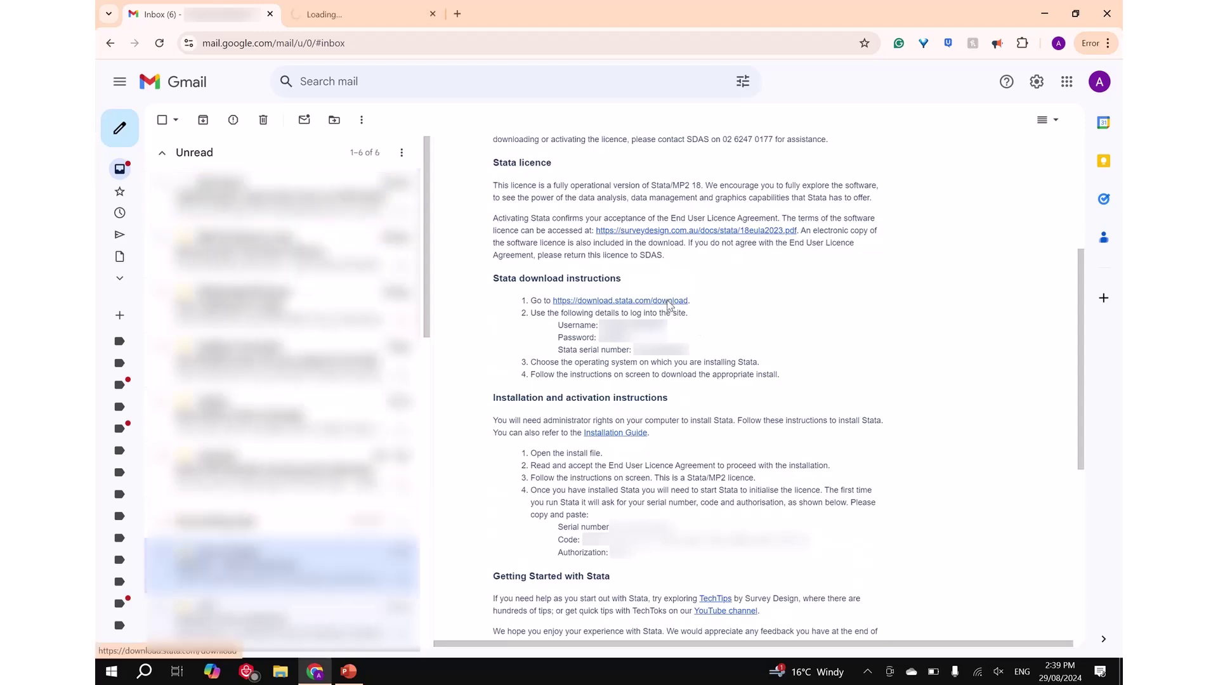
left_click(368, 19)
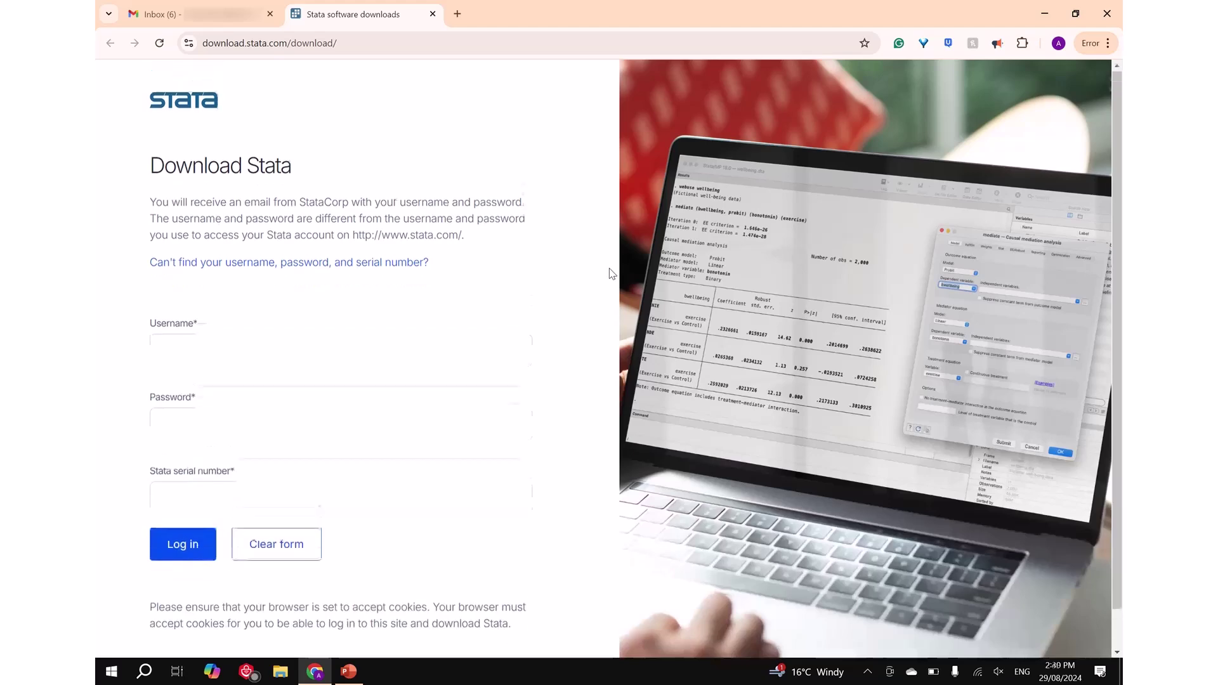
left_click(261, 9)
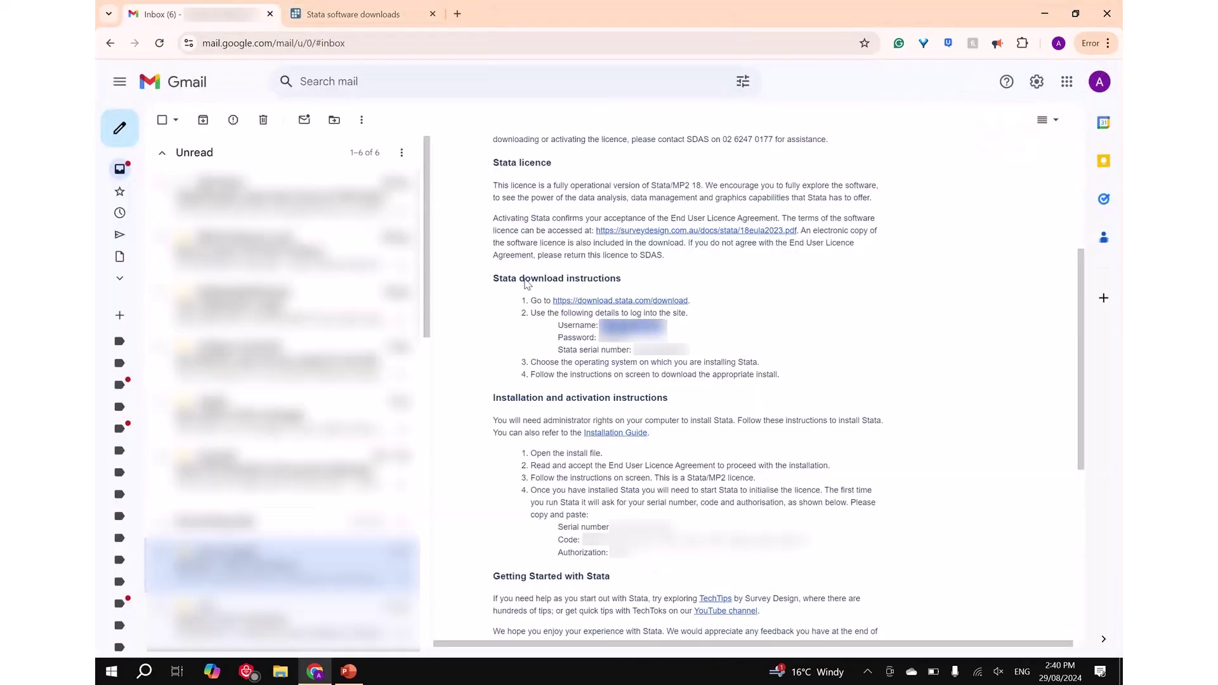
key("ctrl+Tab")
key("ctrl+v")
key("ctrl+shift+Tab")
left_click_drag(632, 337, 600, 343)
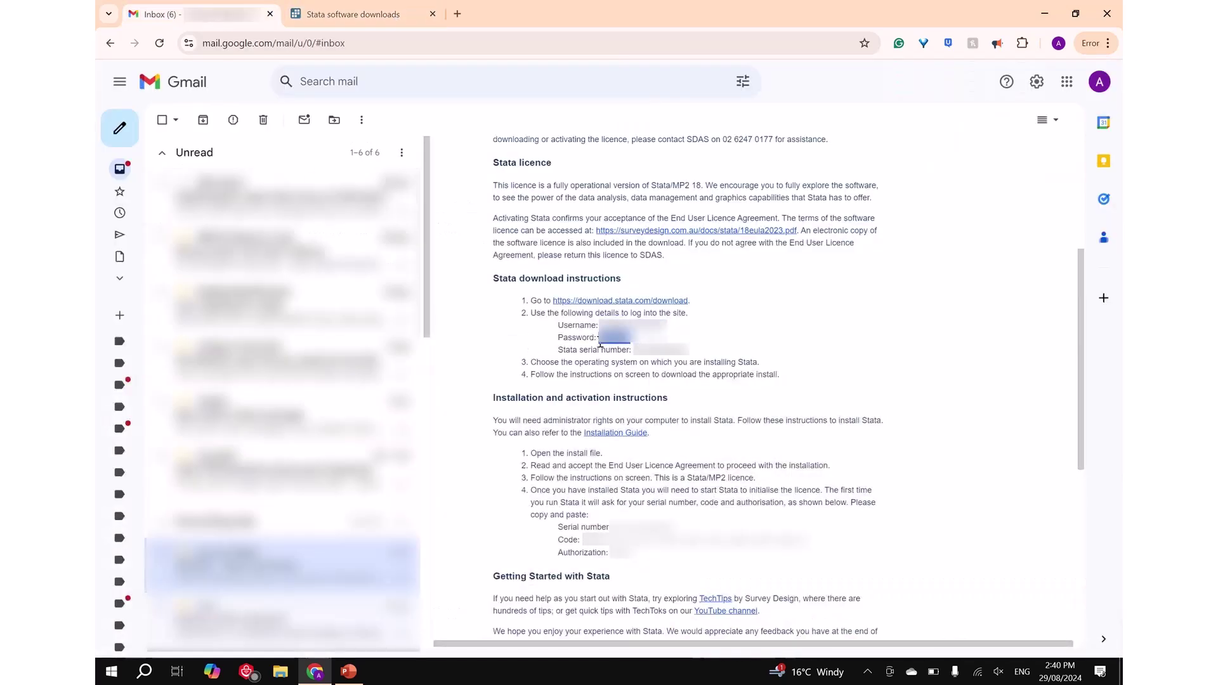
key("ctrl+c")
left_click(354, 19)
left_click(269, 421)
key("ctrl+v")
Copy the serial number from the licence email into the login form and log in
left_click(191, 14)
left_click_drag(690, 350, 633, 351)
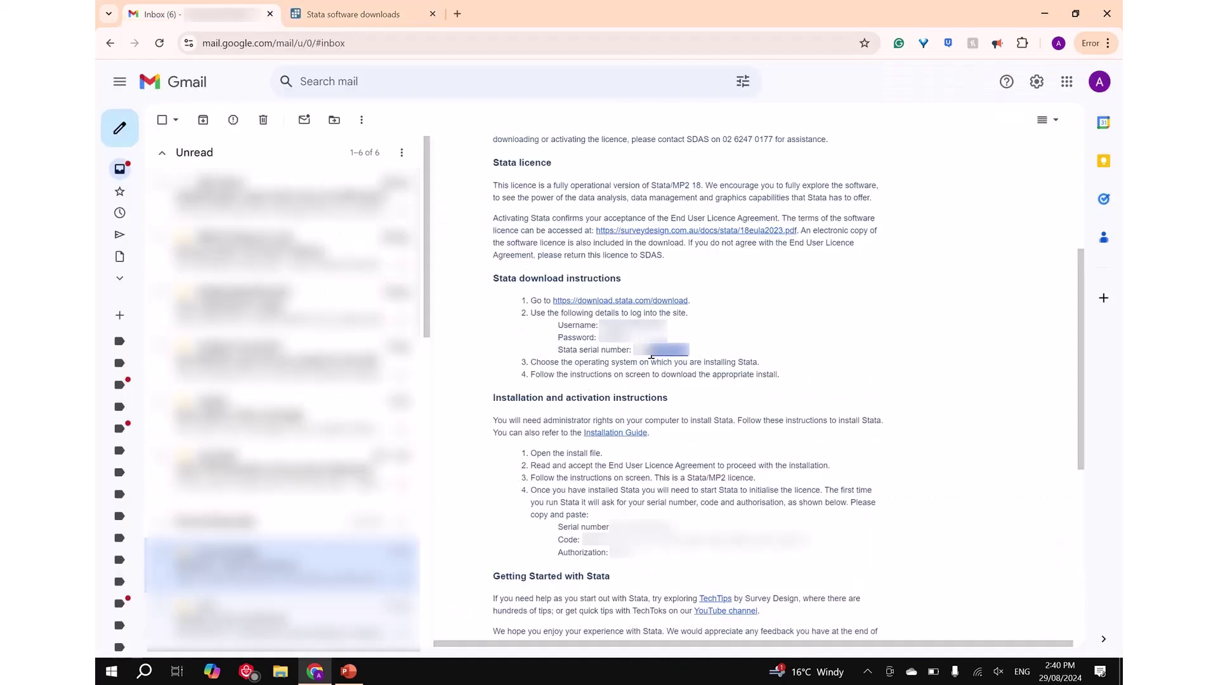
key("ctrl+c")
key("ctrl+Tab")
left_click(272, 492)
key("ctrl+v")
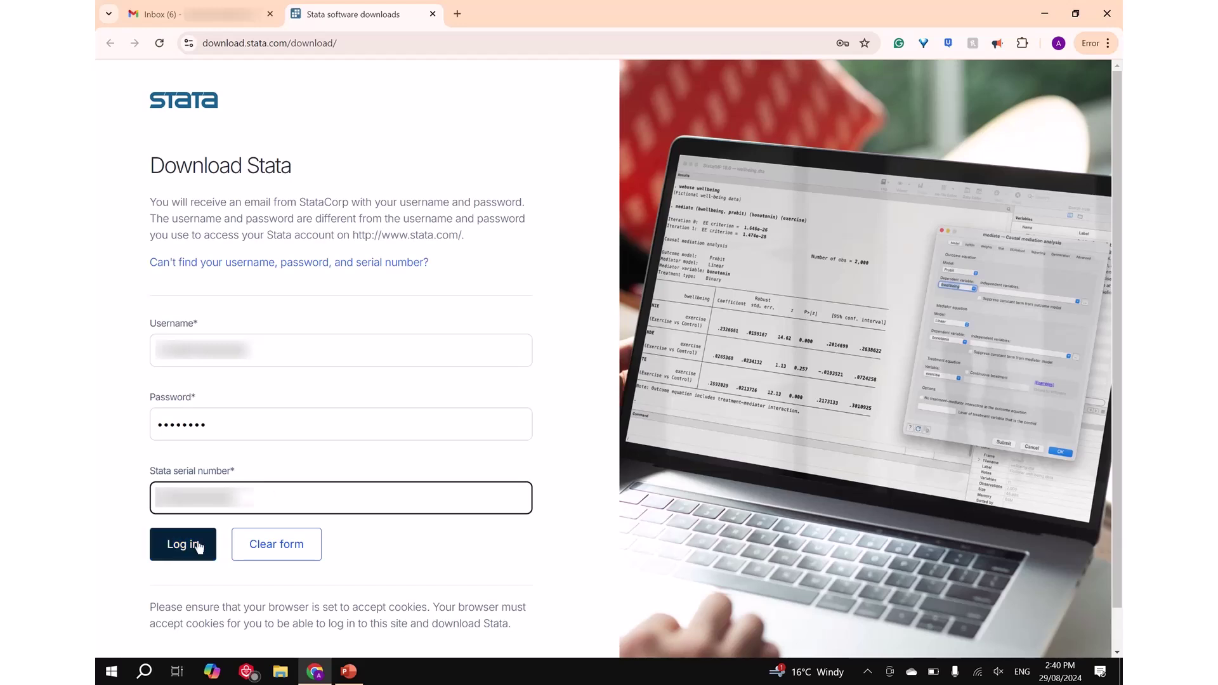
left_click(197, 545)
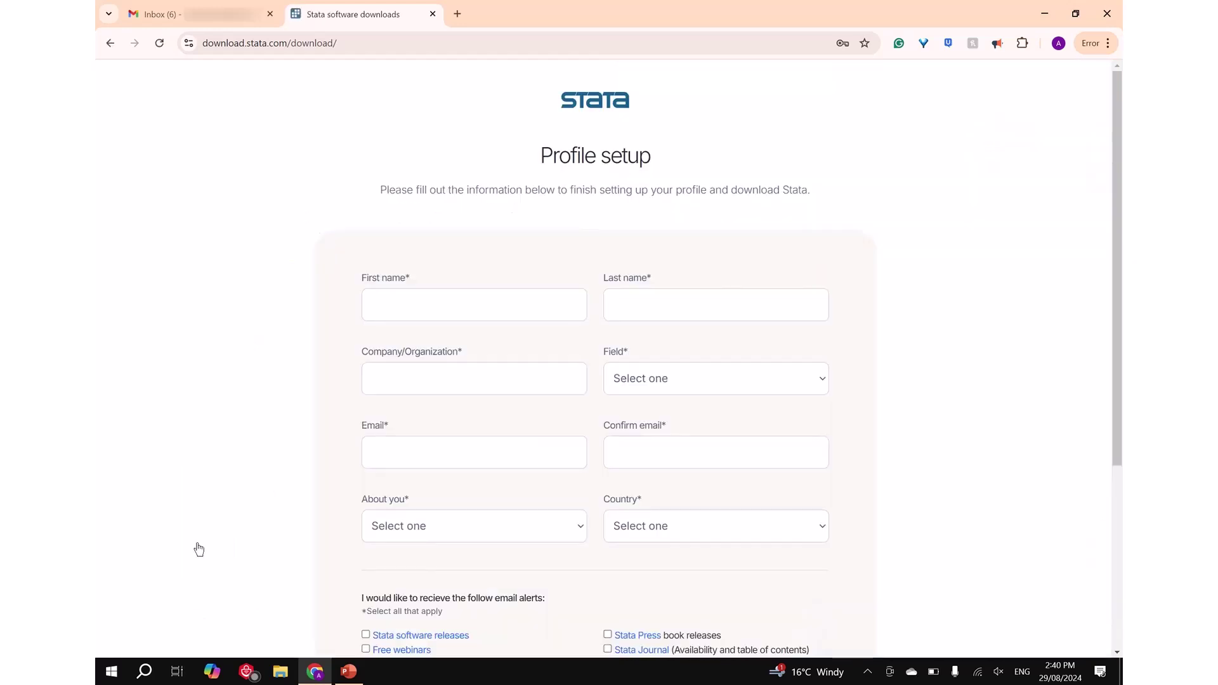
Fill in the profile's first and last name, company SDAS, field Statistics, and the user's email twice
left_click(443, 305)
key("Tab")
left_click(479, 378)
type("SDAS")
left_click(715, 378)
left_click(716, 354)
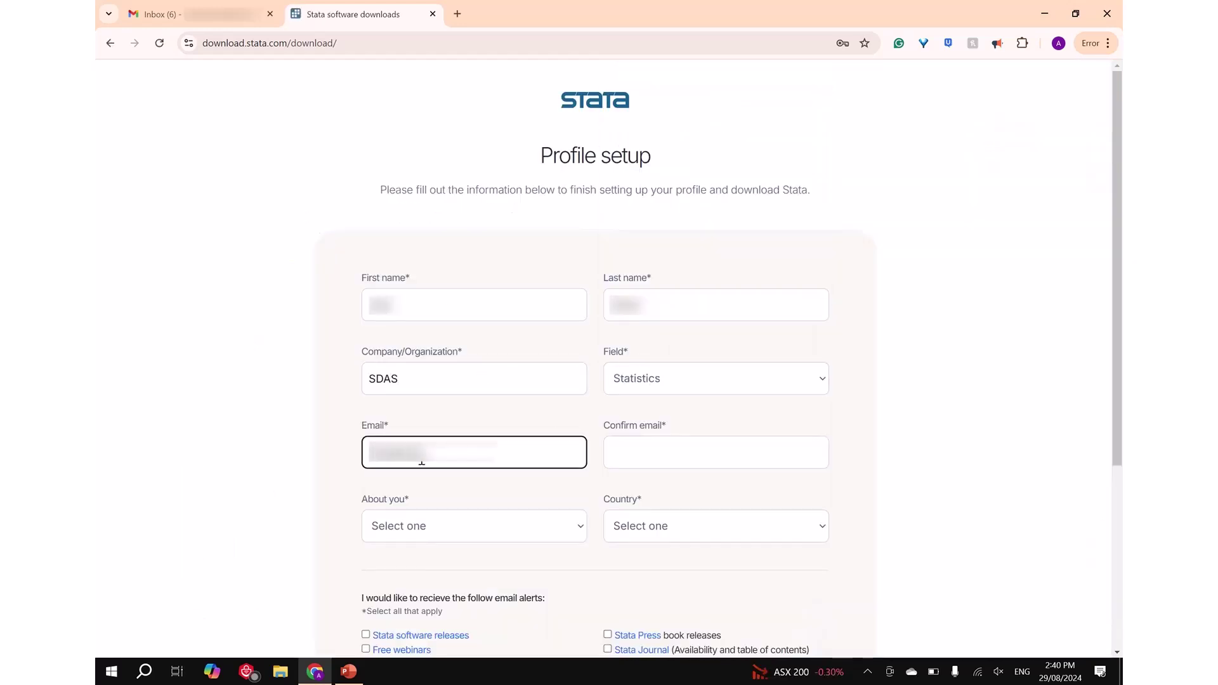
type("@gmail.com")
left_click(645, 462)
Set About you to Business, country to Australia, and tick the StataCorp communications agreement
left_click(532, 528)
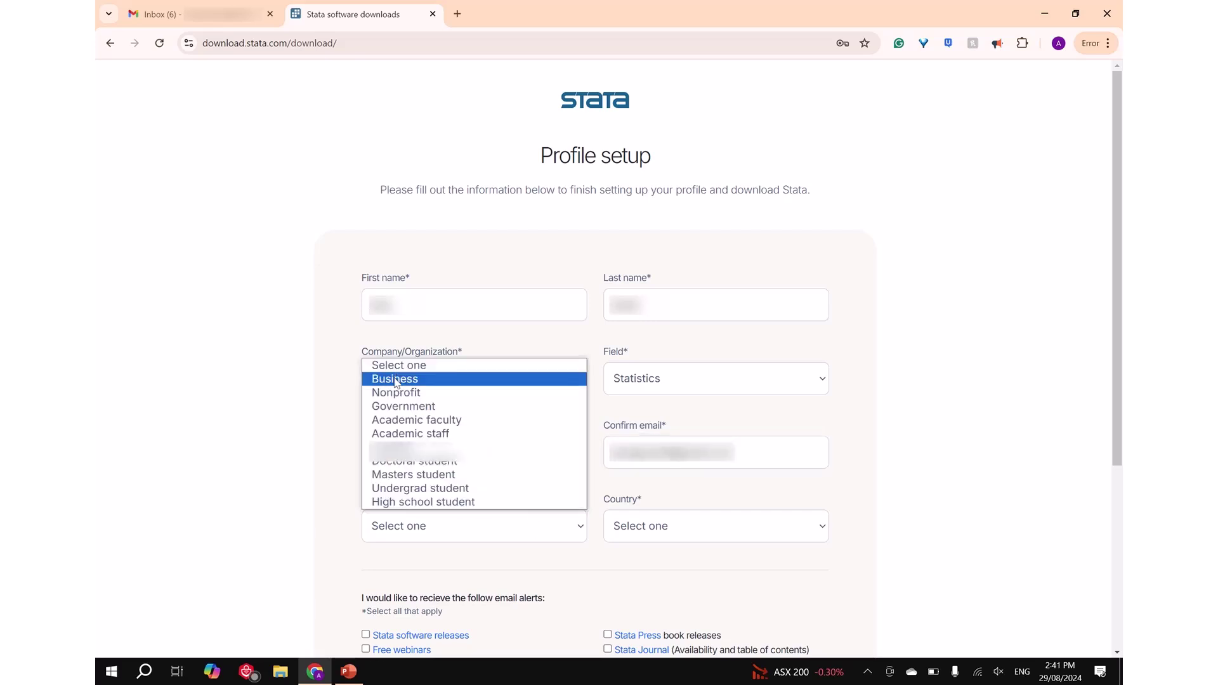
left_click(394, 379)
left_click(716, 526)
left_click(638, 422)
scroll(634, 381, "down", 4)
left_click(366, 473)
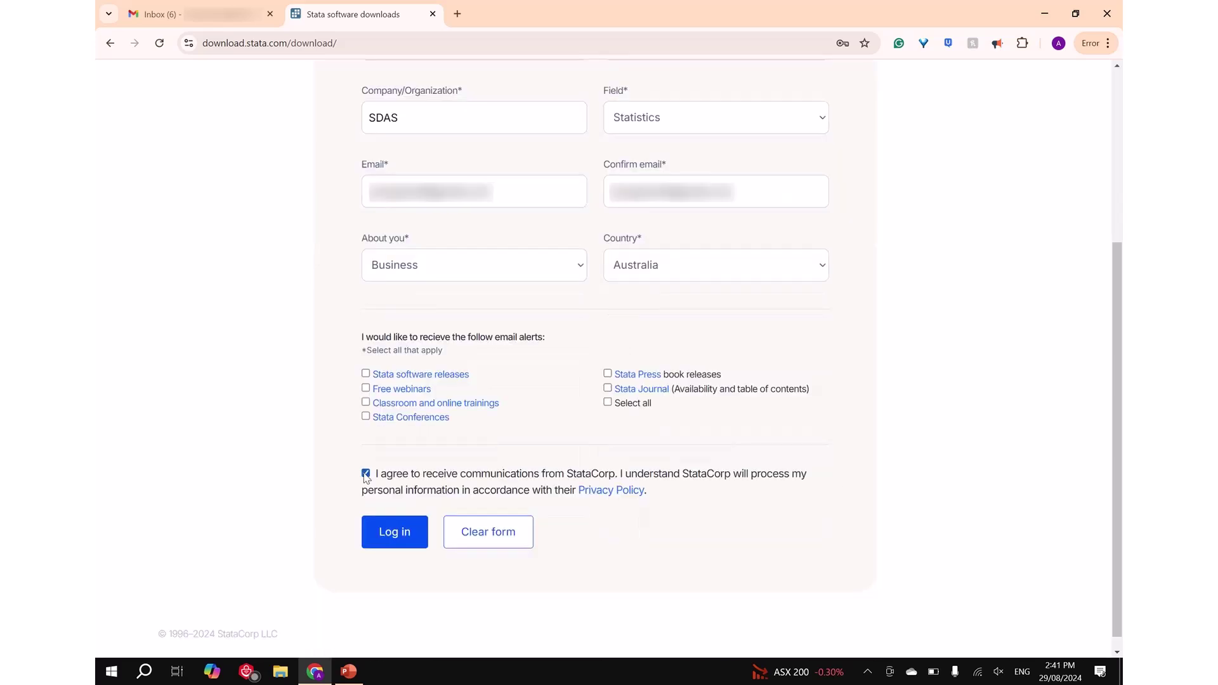
Submit the profile, pick 64-bit Windows, and download SetupStataNow18.exe (684 MB) to completion
left_click(392, 547)
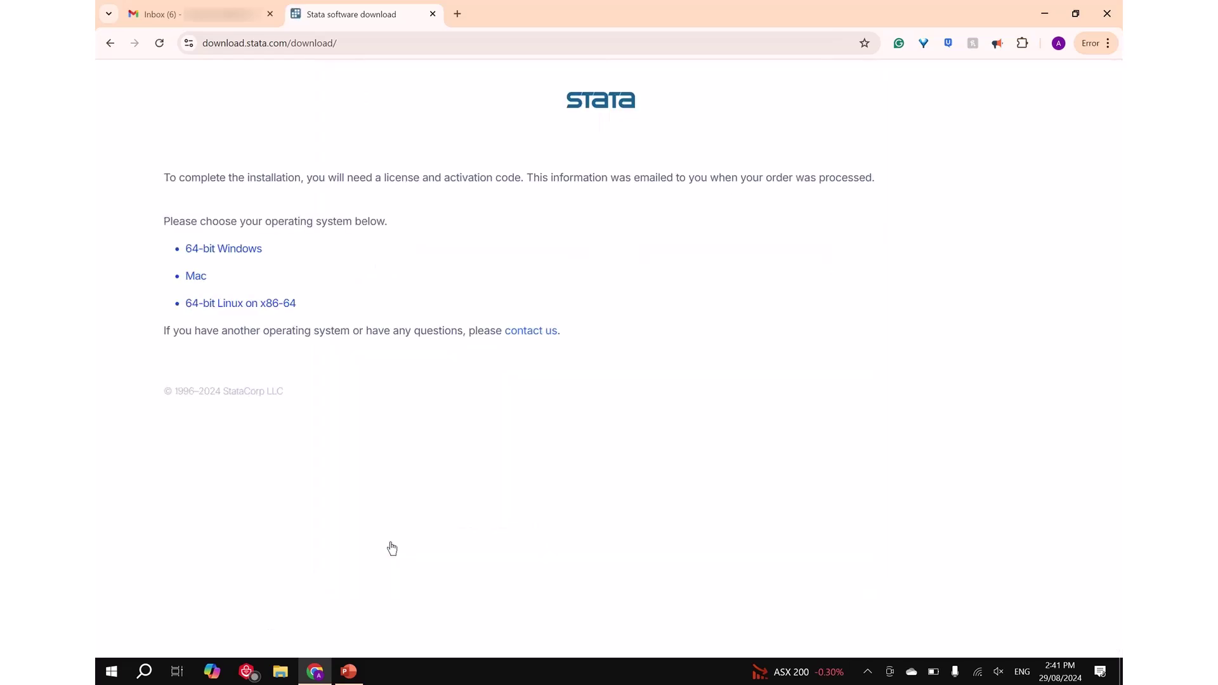
left_click(251, 251)
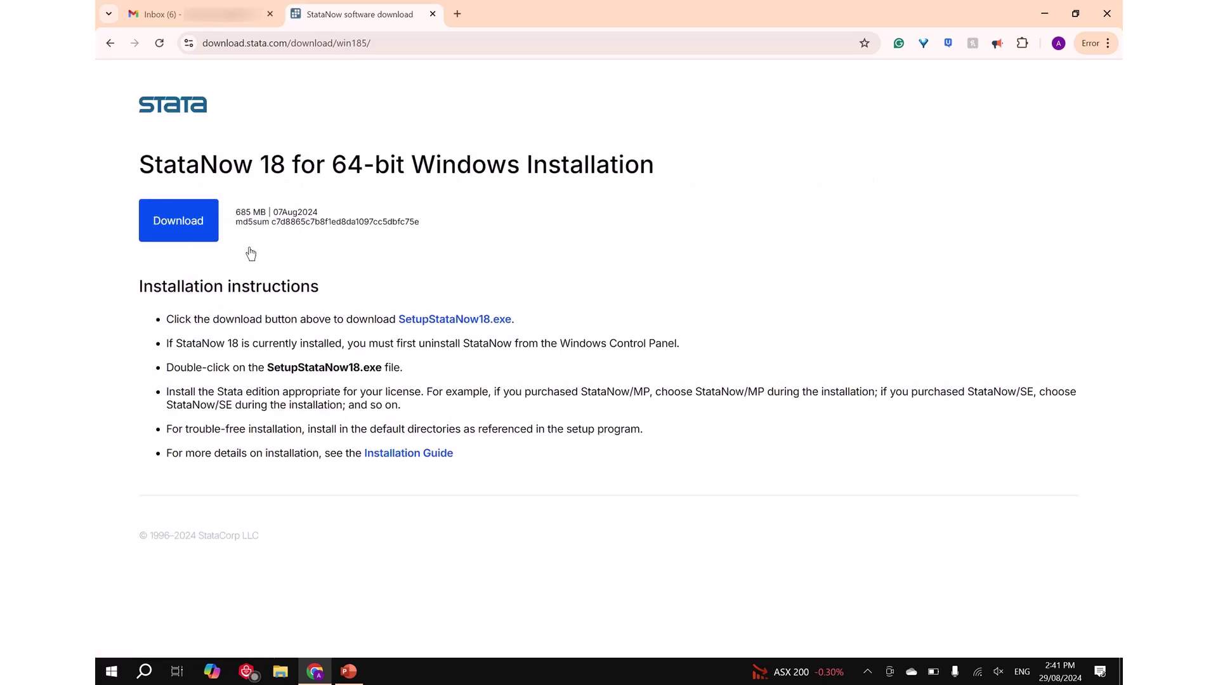
left_click(203, 222)
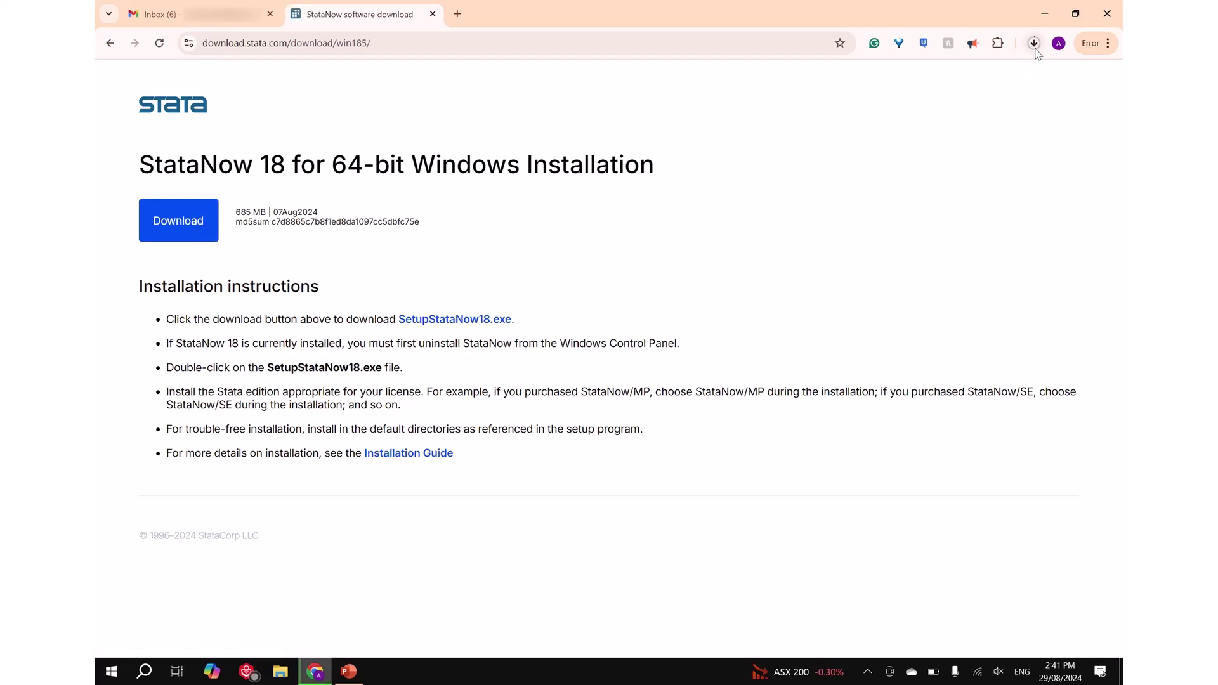
left_click(1034, 44)
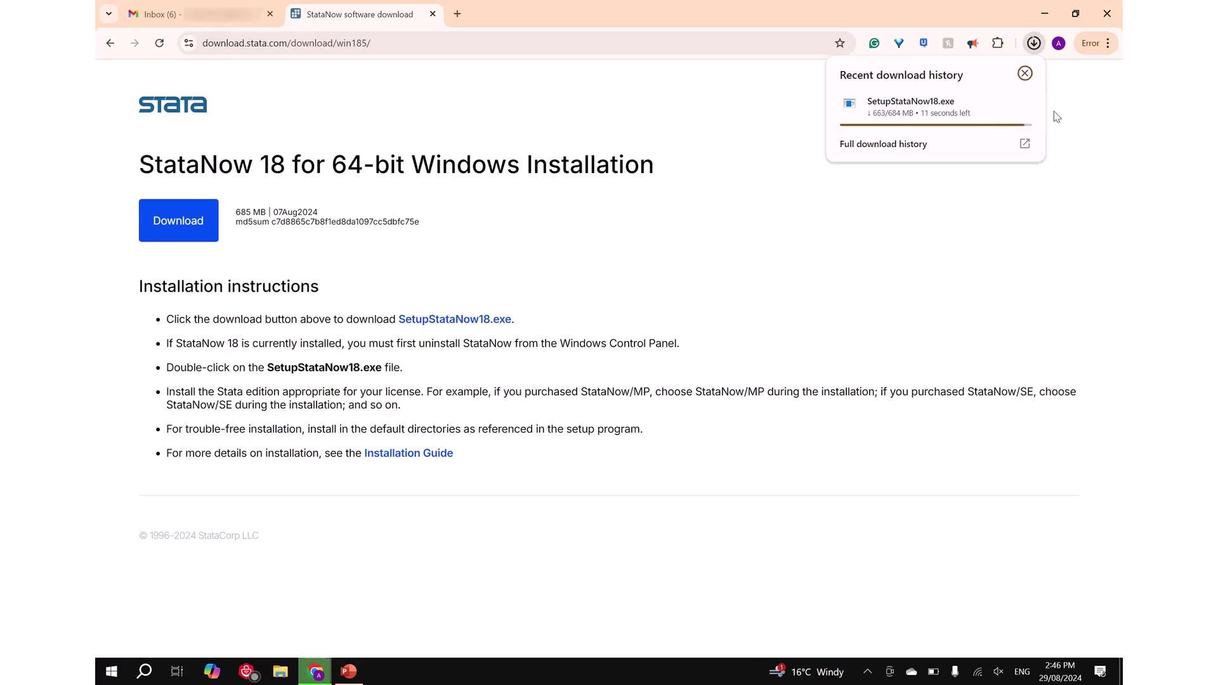
left_click(1034, 44)
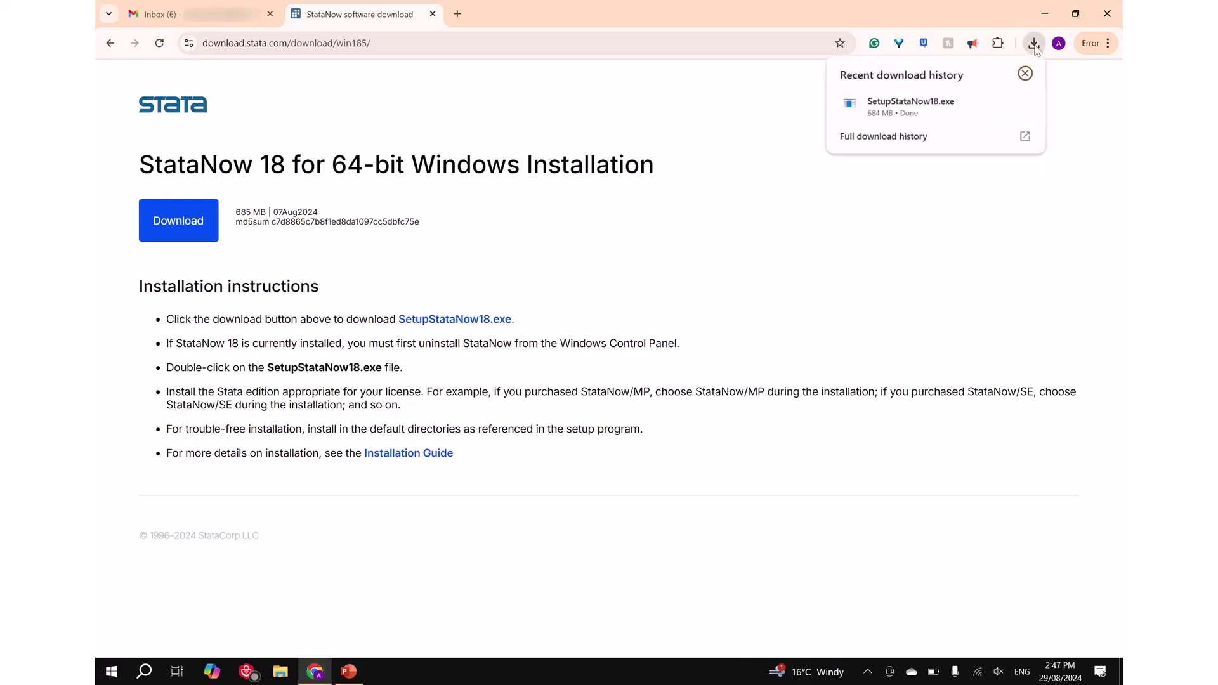
Launch SetupStataNow18.exe and accept the licence agreement in the InstallShield Wizard
left_click(945, 111)
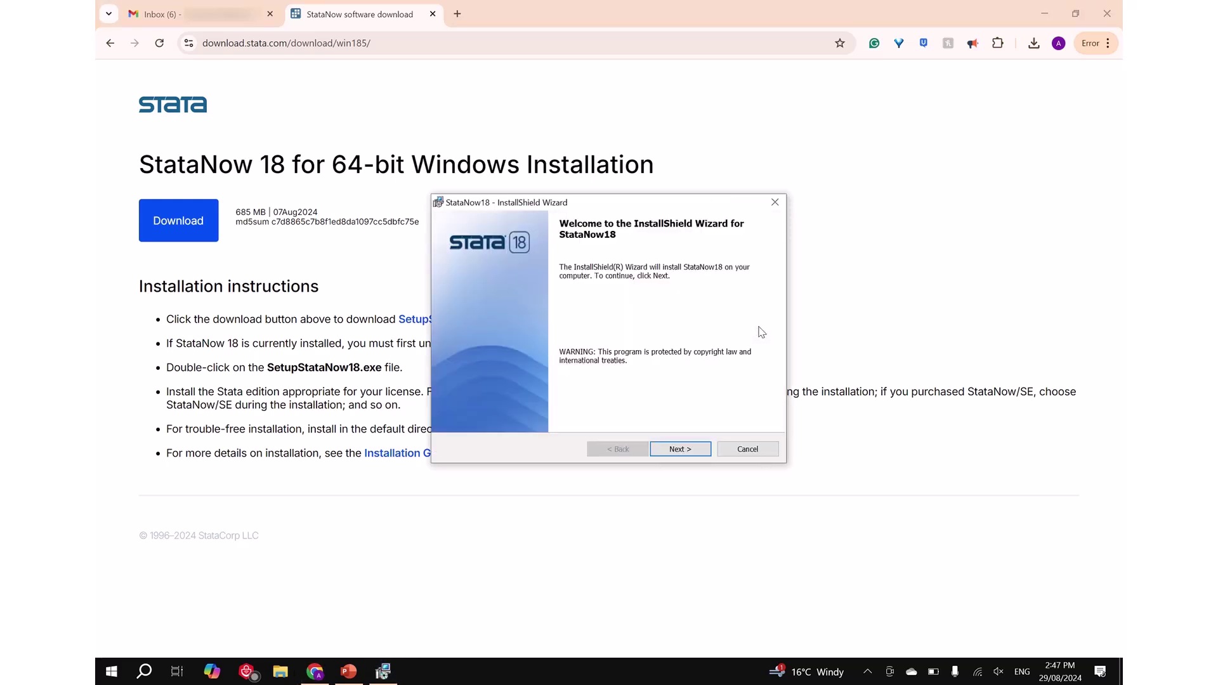
left_click(680, 449)
left_click_drag(771, 286, 770, 370)
left_click(565, 399)
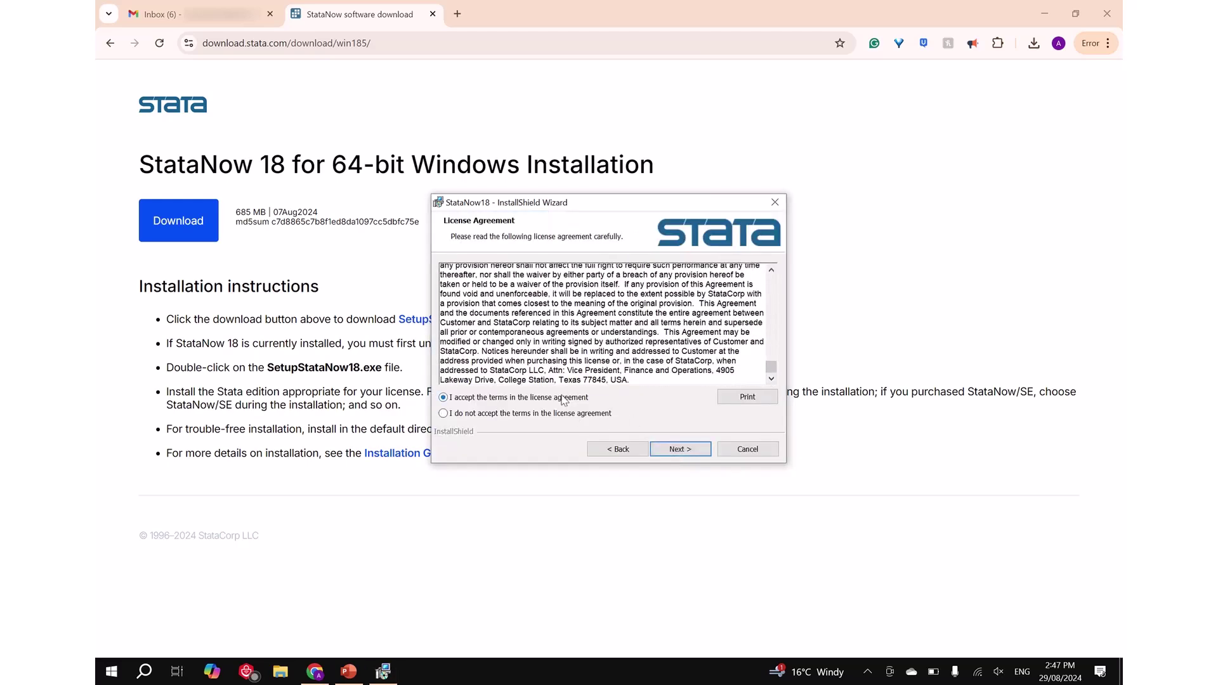
left_click(677, 449)
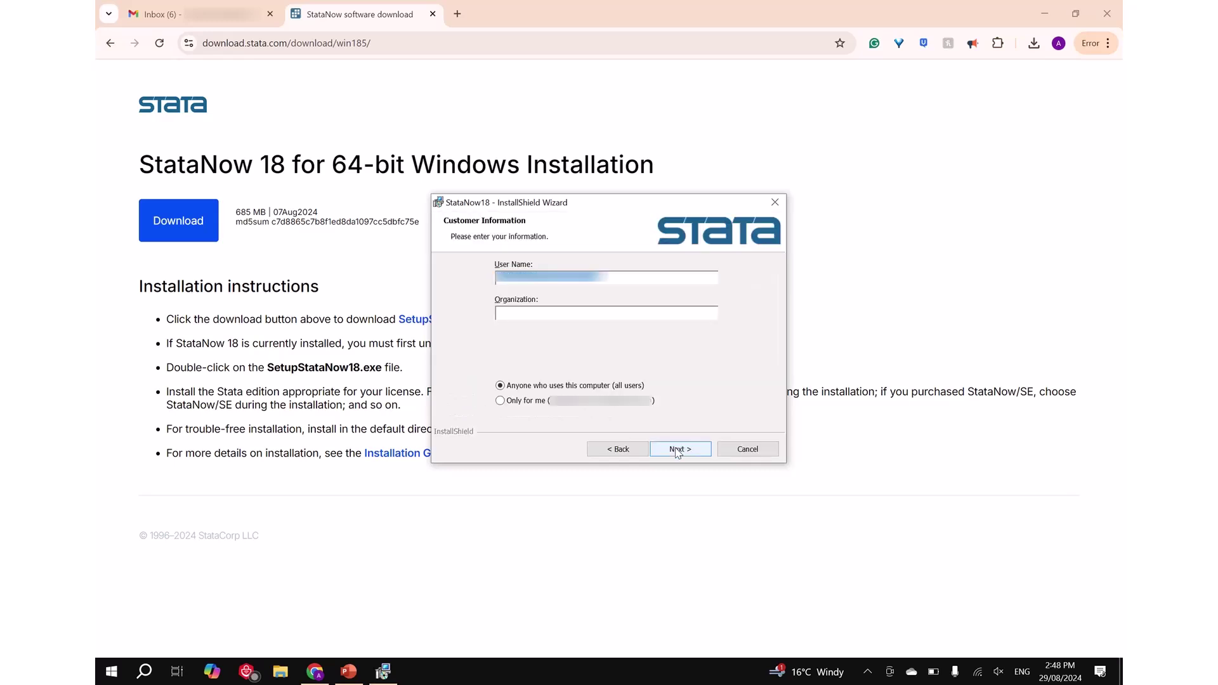
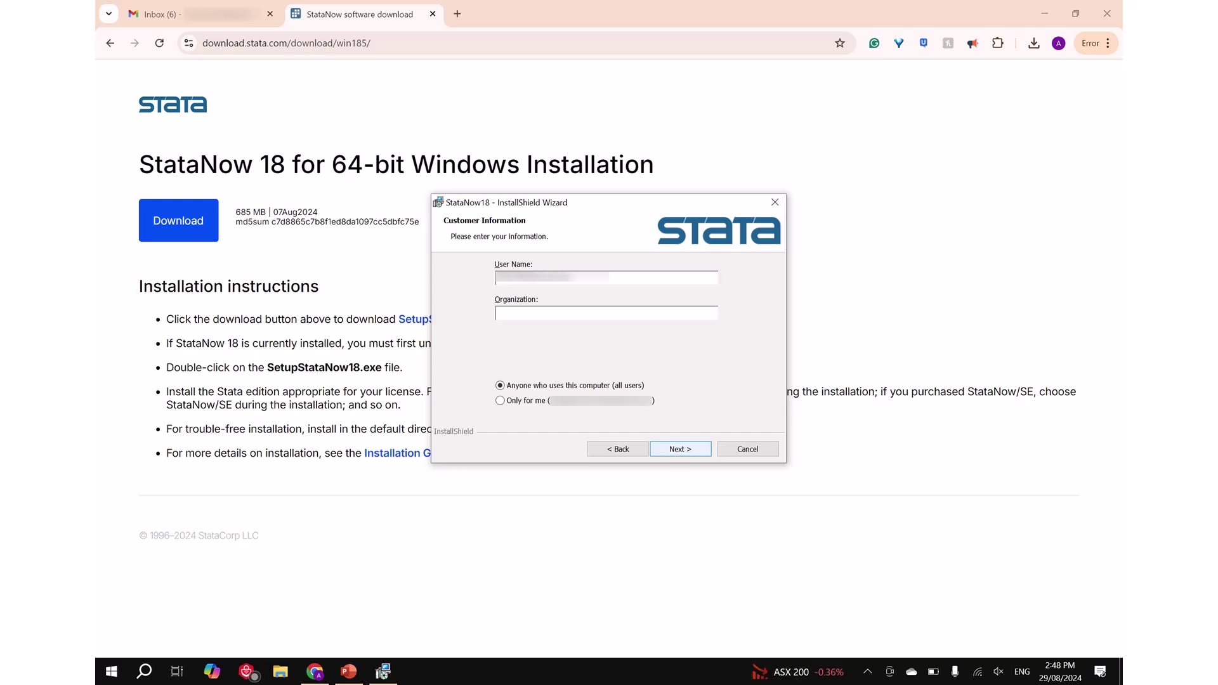
Enter the user's name and organization SDAS, installing for the current user only
left_click(522, 315)
type("SDAS")
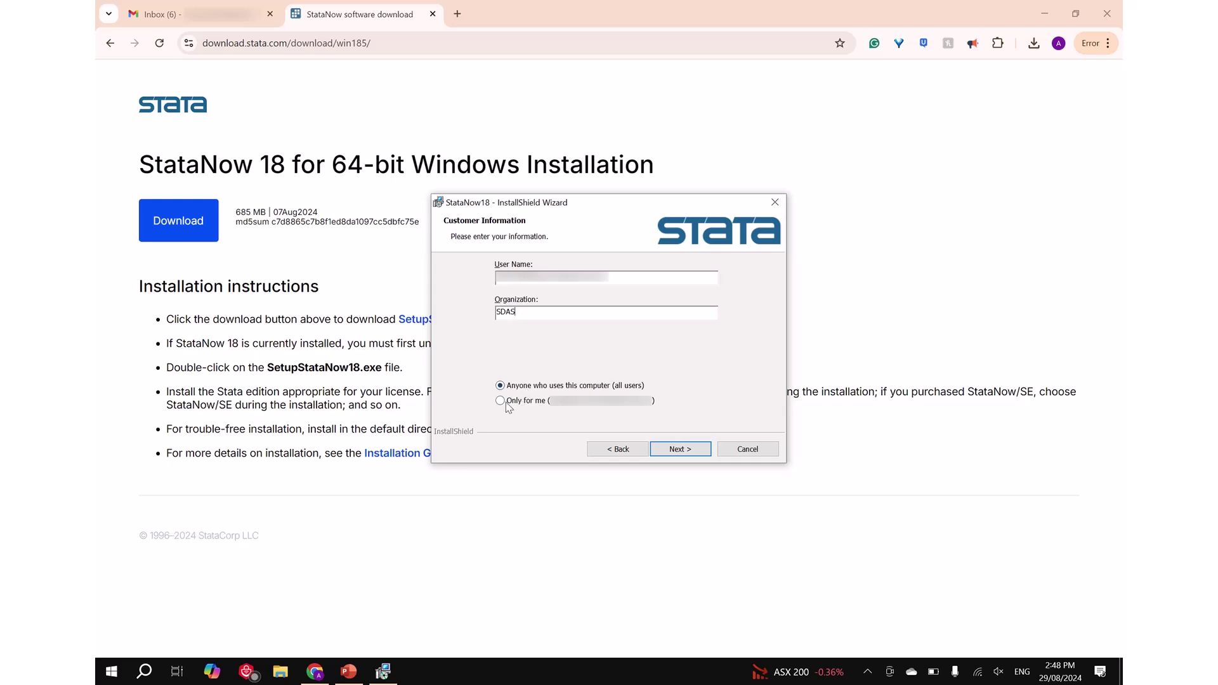
left_click(505, 405)
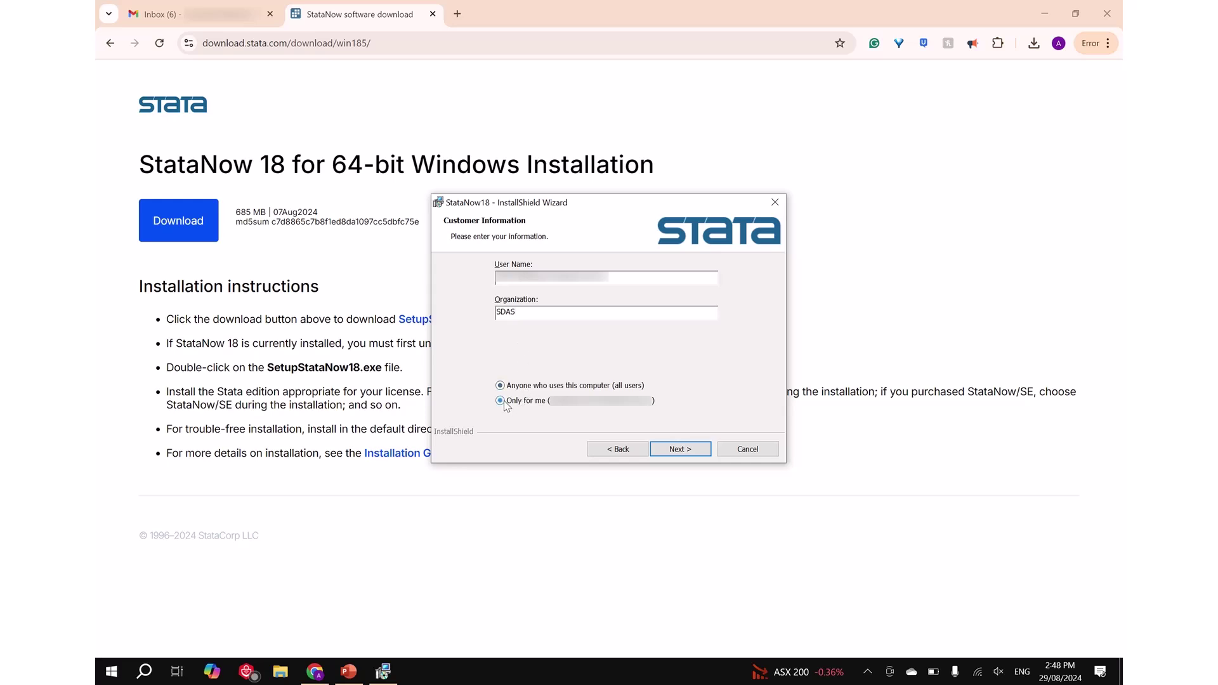
left_click(677, 449)
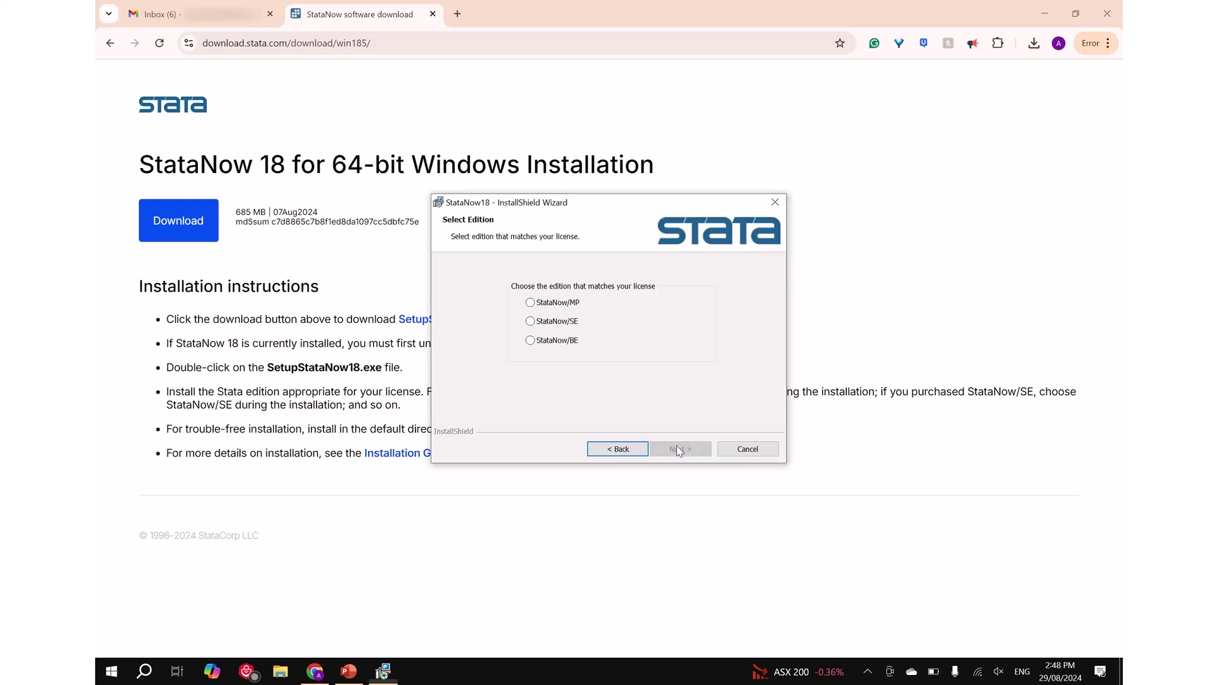
Install StataNow/MP into C:\Program Files\Stata18\ with the default working directory, then finish the wizard
left_click(576, 307)
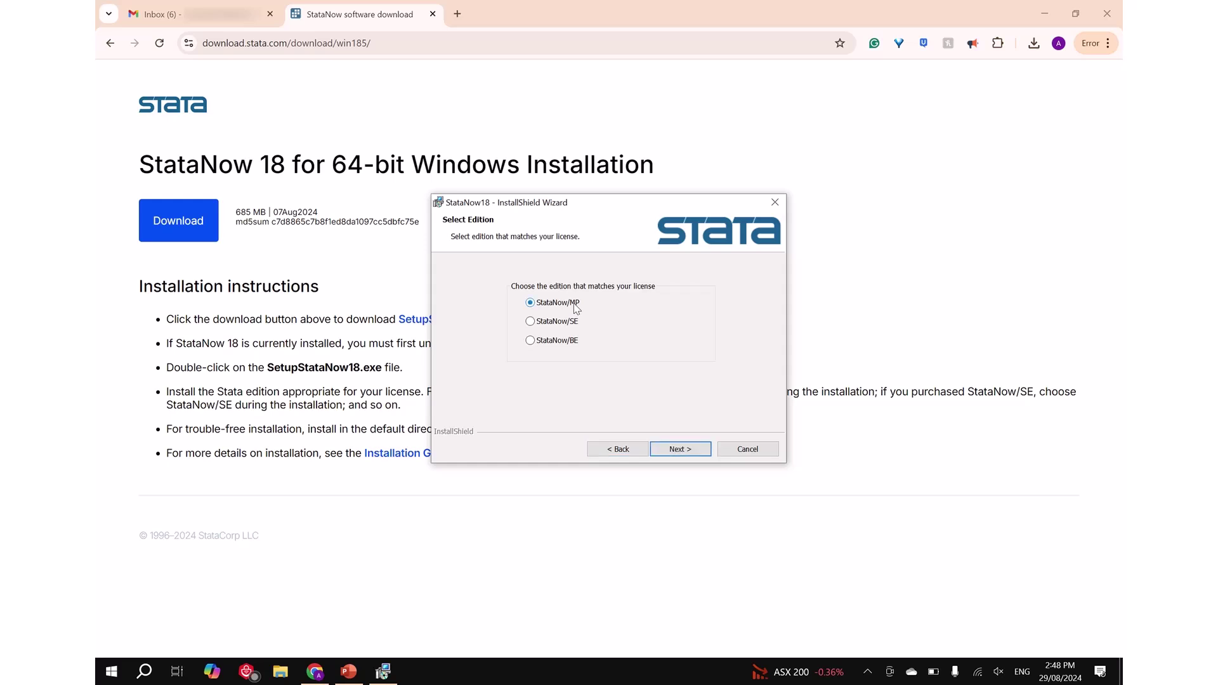
left_click(698, 452)
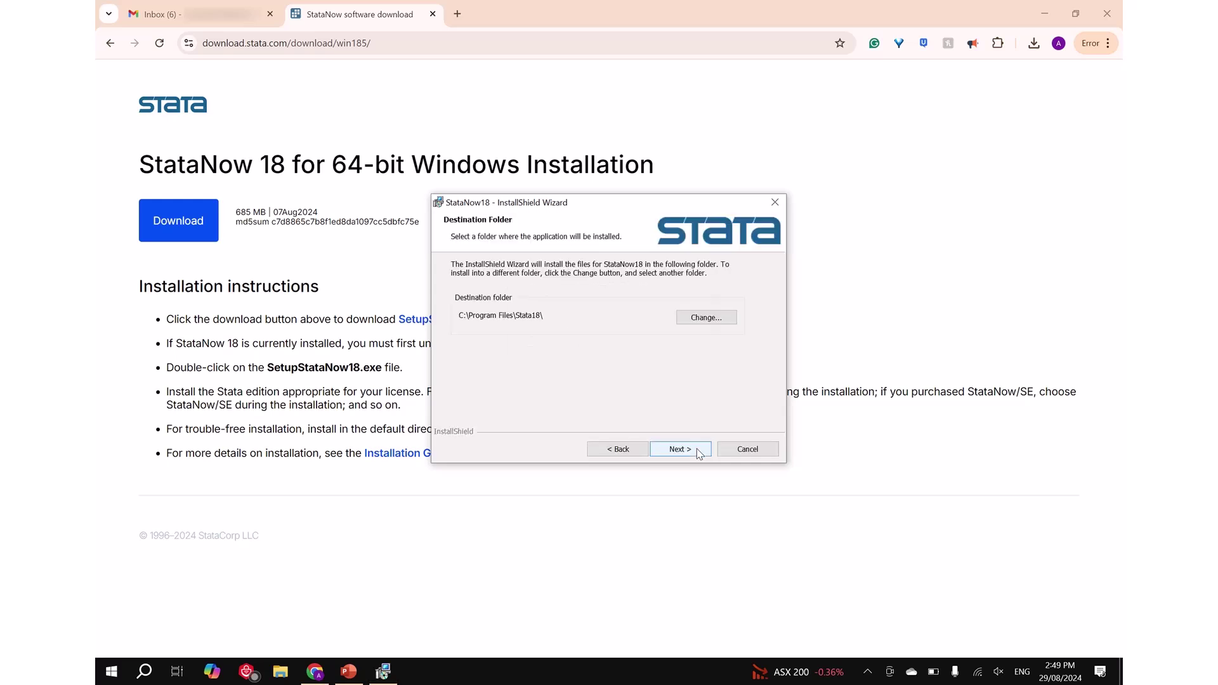
left_click(698, 451)
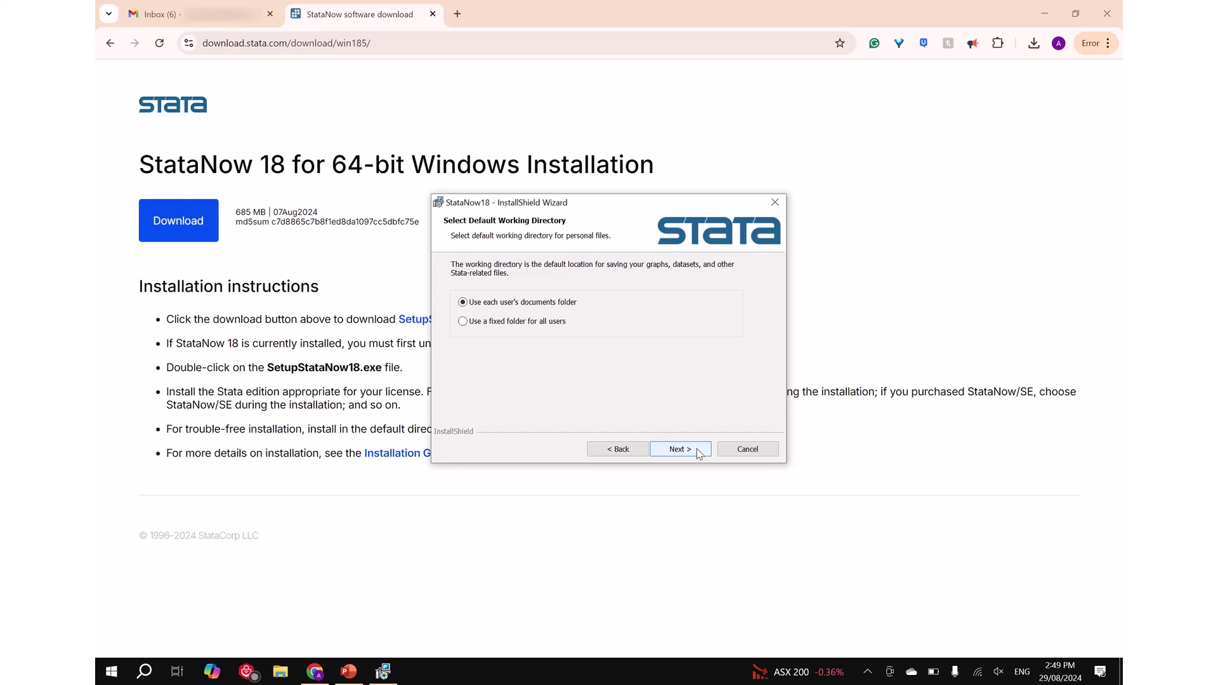
left_click(698, 450)
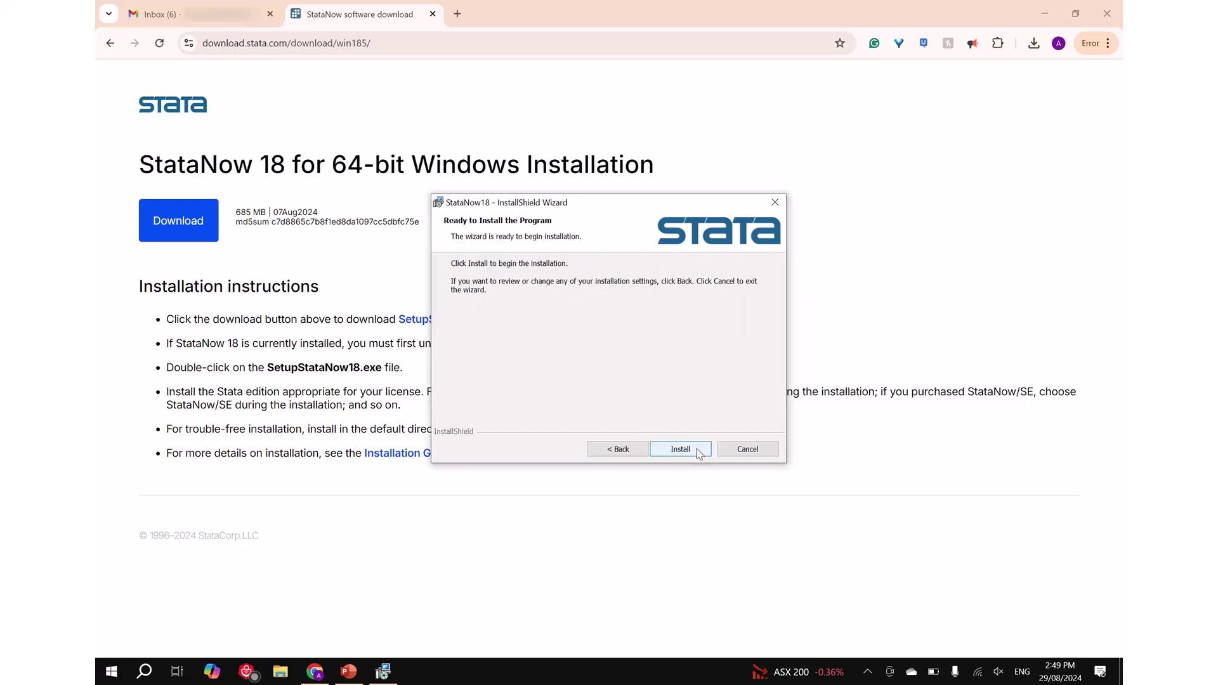
left_click(697, 449)
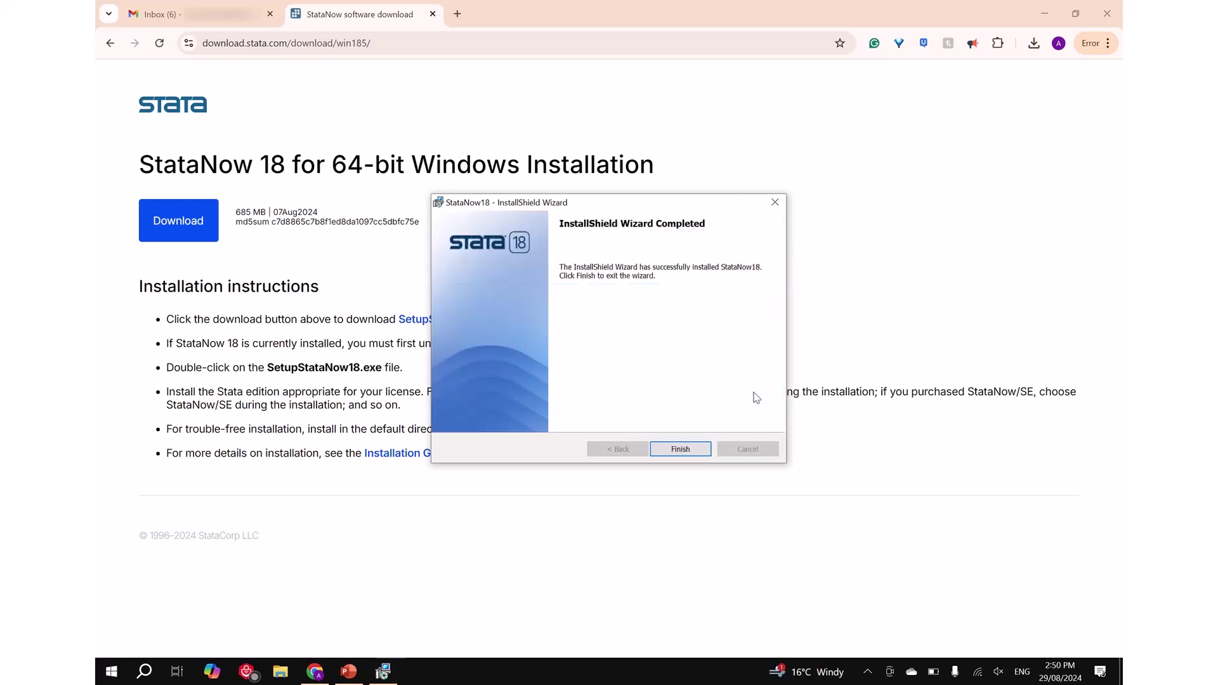
left_click(695, 452)
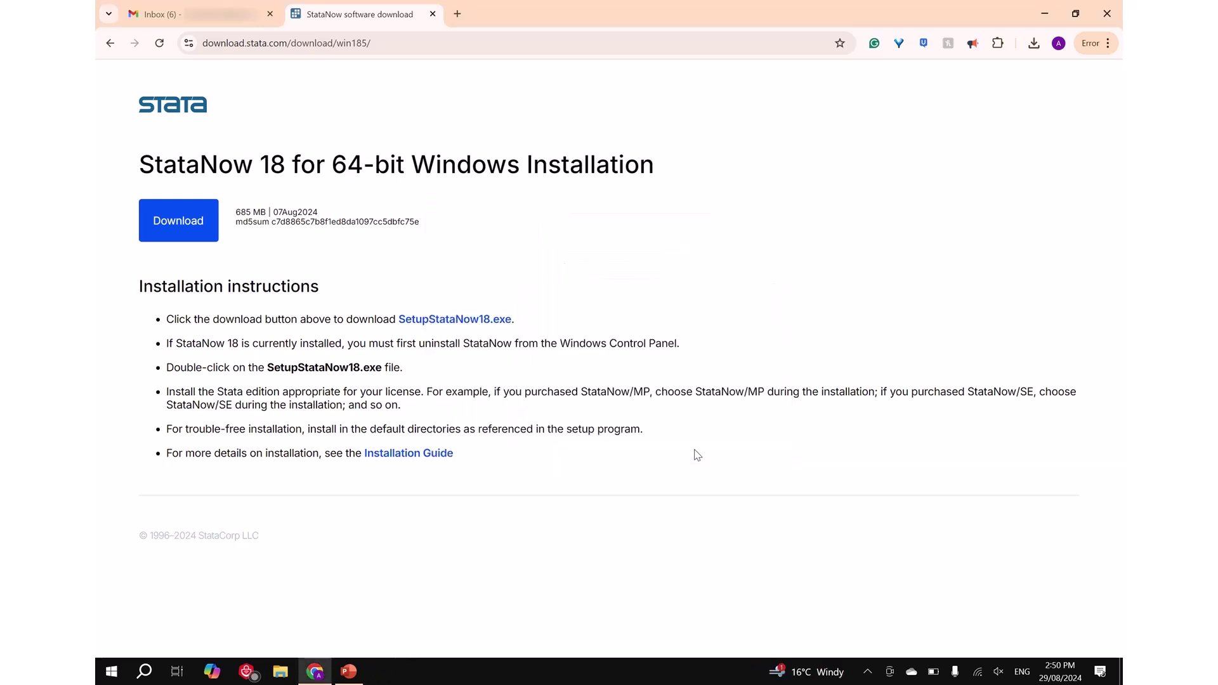
Launch StataNow 18 MP from Windows search
key("super+s")
type("sta")
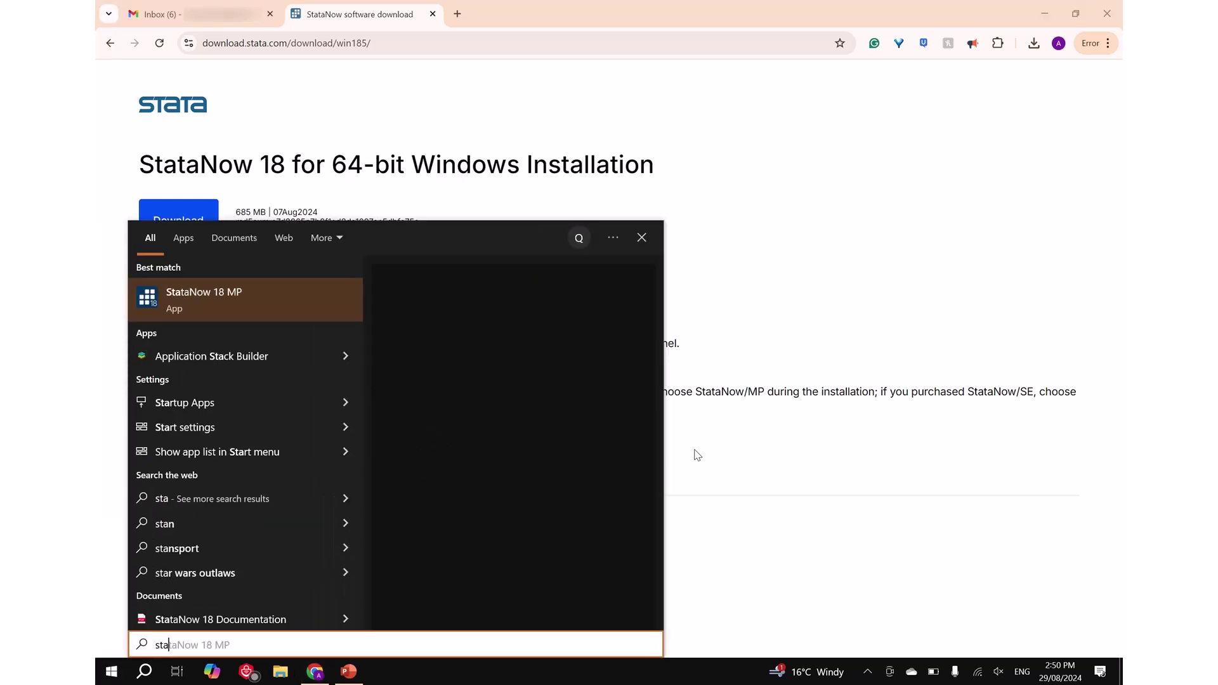
type("ta")
left_click(276, 294)
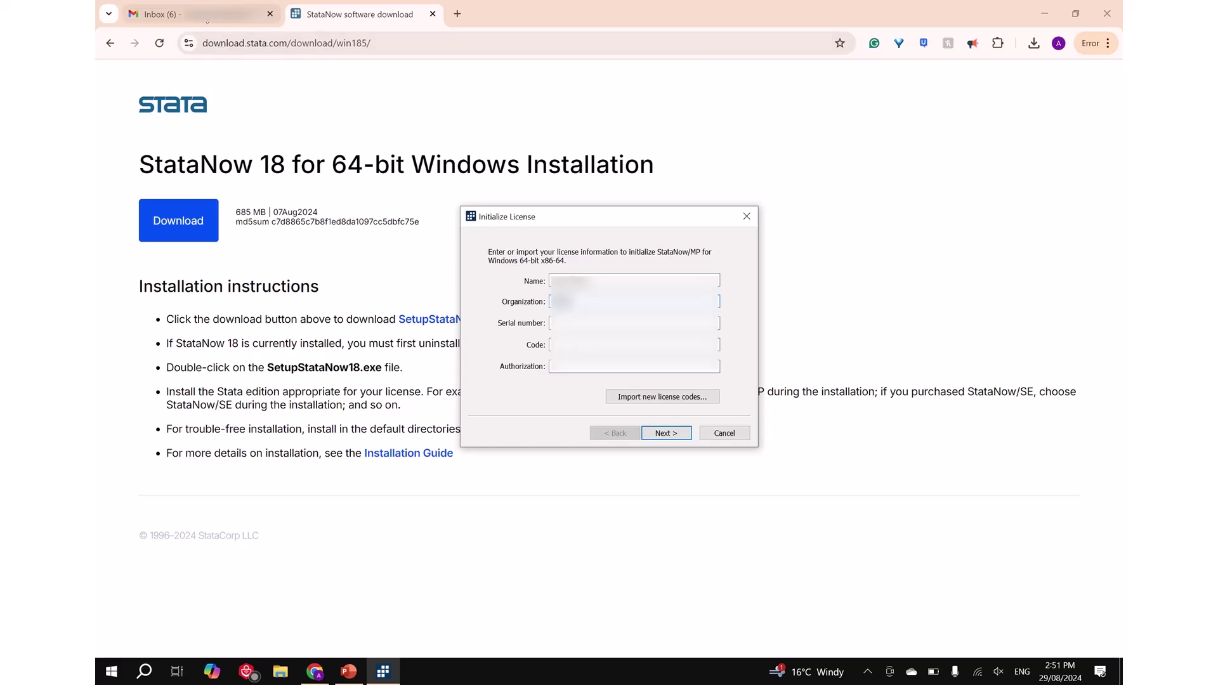
Copy the serial number and licence code from the Gmail email into the Initialize License dialog
left_click(156, 14)
left_click_drag(625, 527, 612, 528)
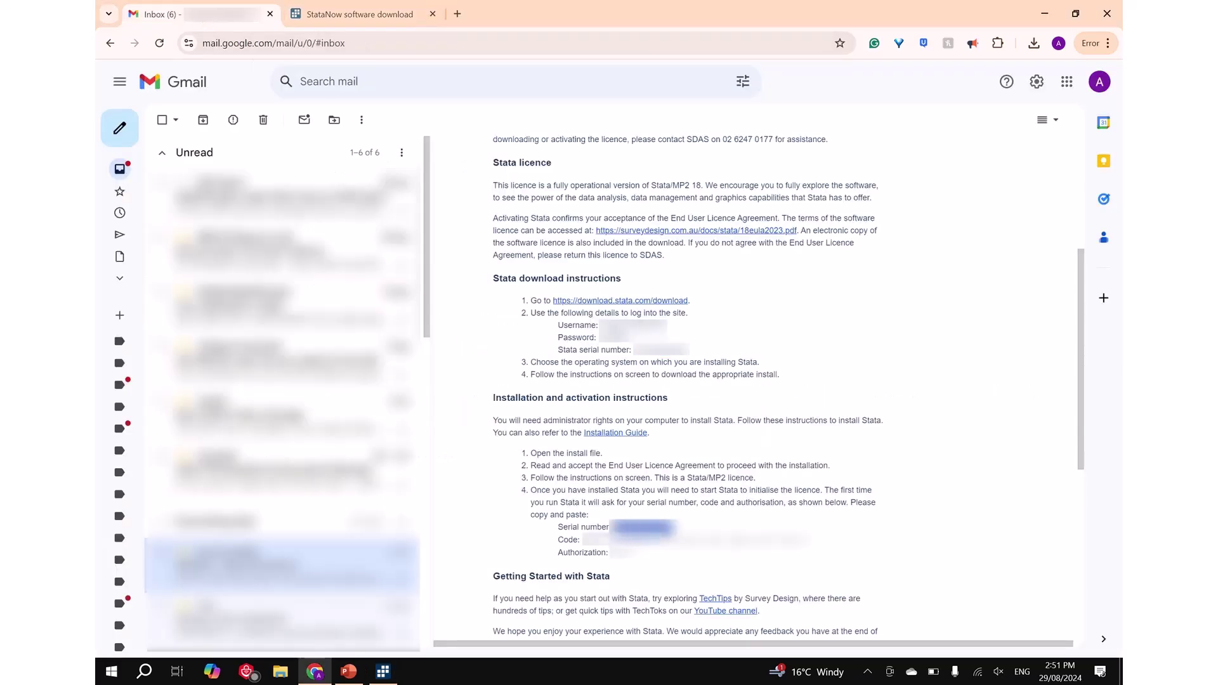
left_click(382, 671)
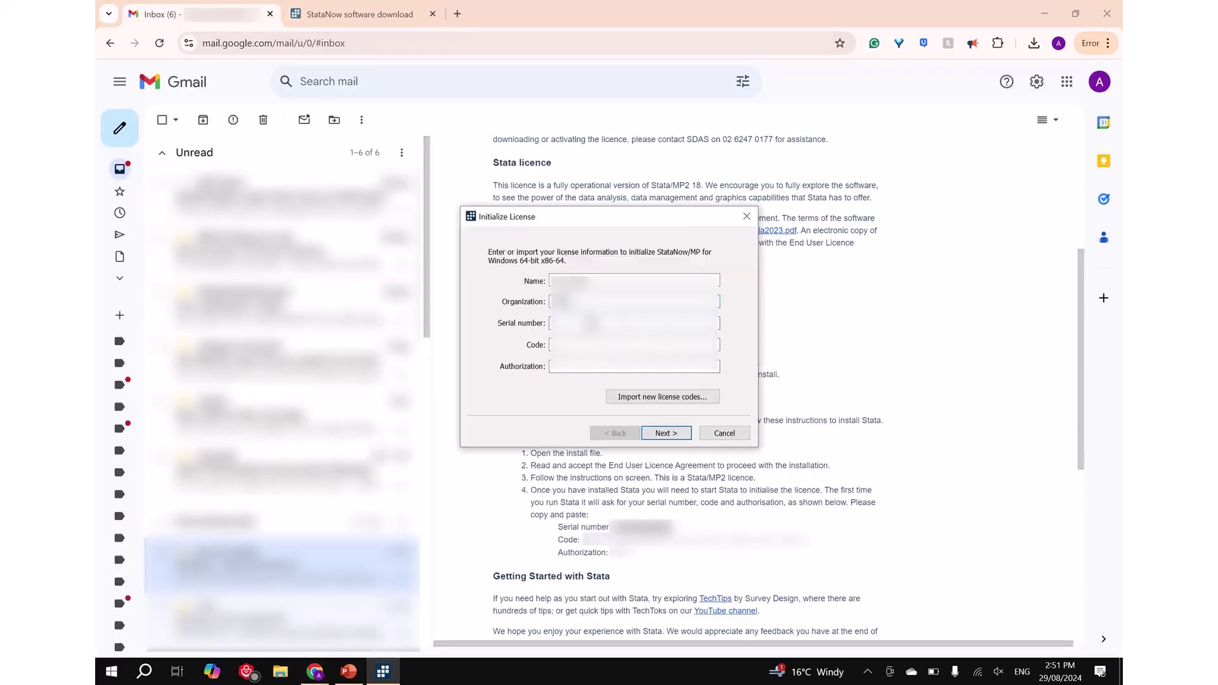
left_click(393, 674)
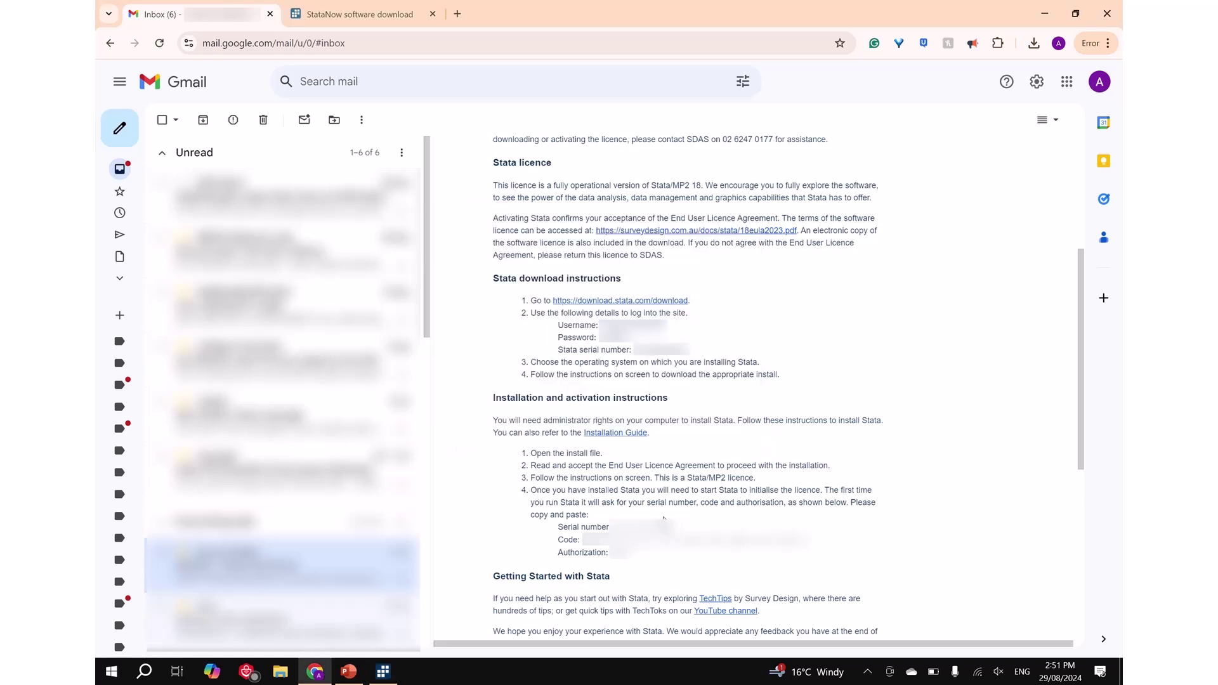
left_click(382, 672)
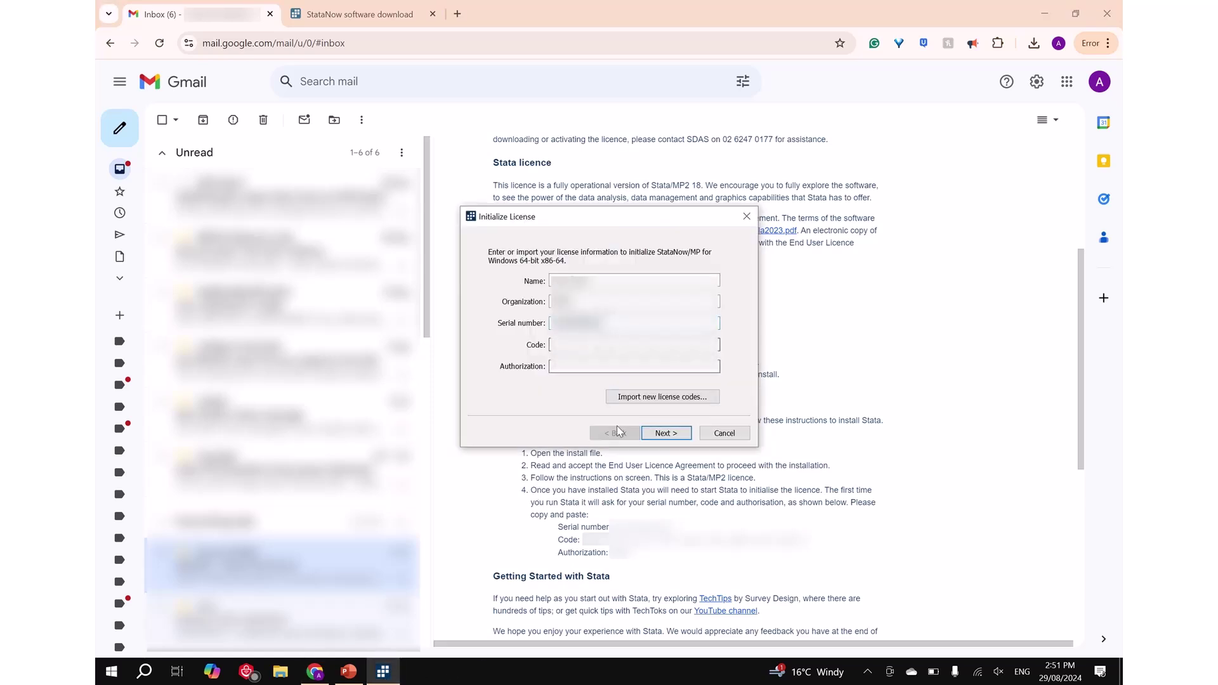
left_click_drag(809, 539, 598, 547)
key("ctrl+c")
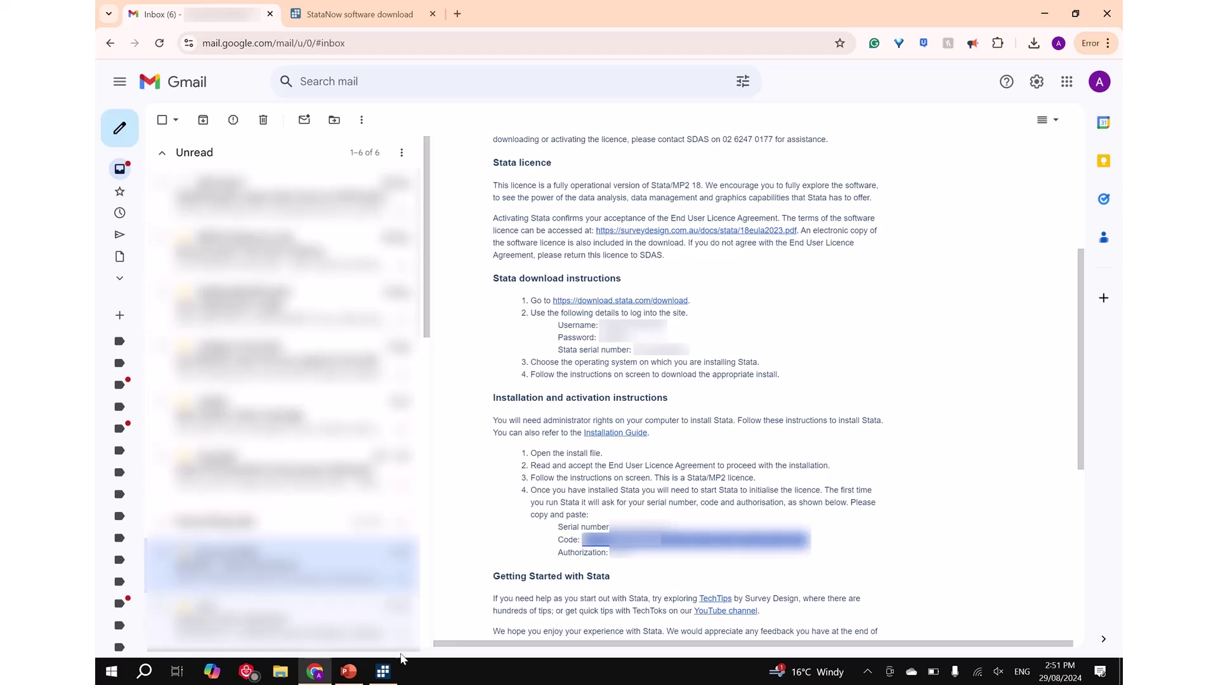
left_click(382, 671)
key("ctrl+v")
Paste the emailed Authorization value into its field and submit the licence details
left_click(382, 671)
double_click(619, 551)
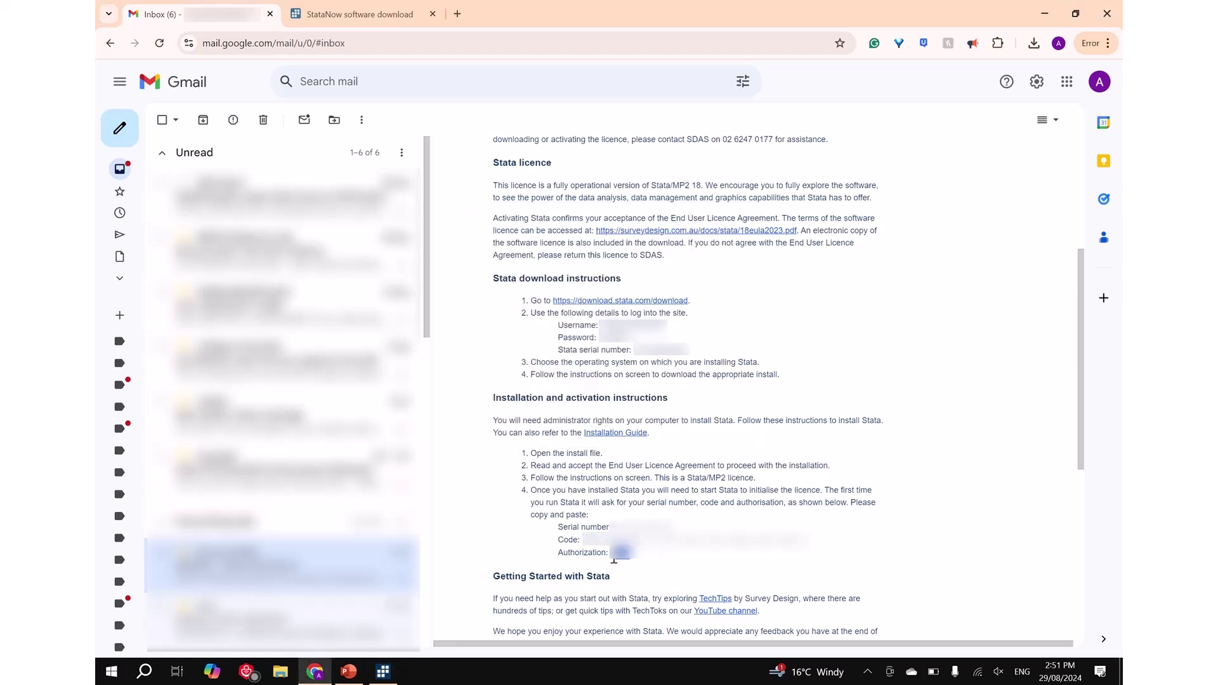
key("ctrl+c")
left_click(386, 673)
left_click(579, 368)
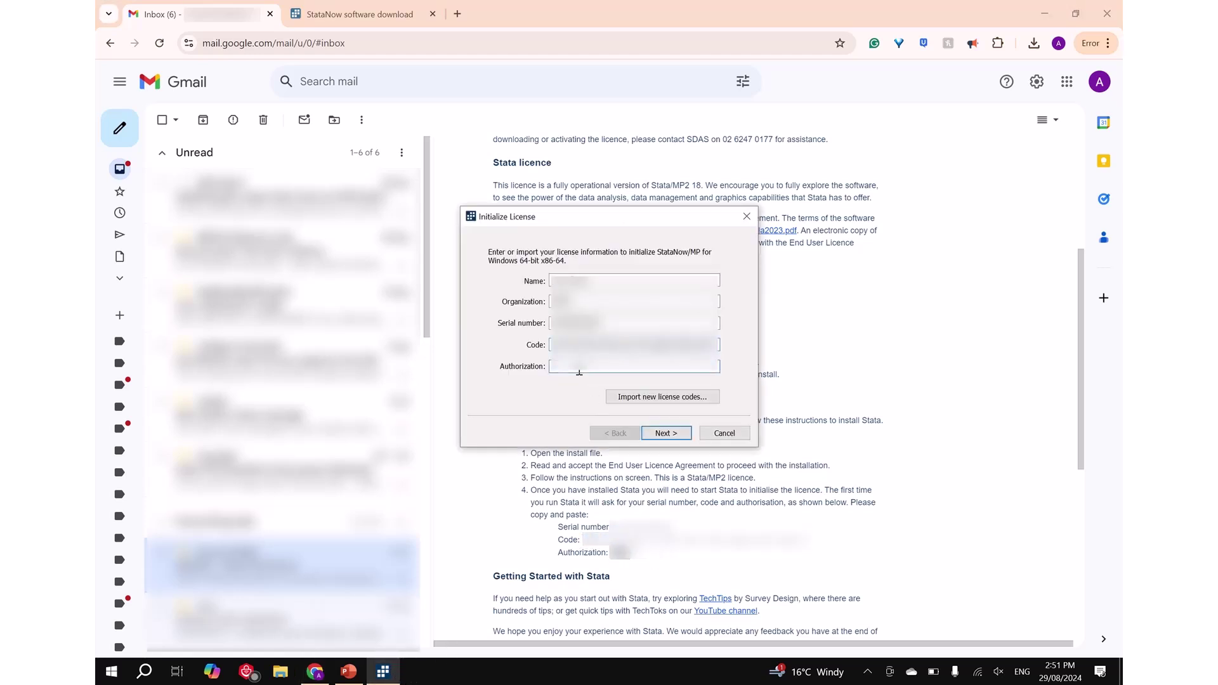
key("ctrl+v")
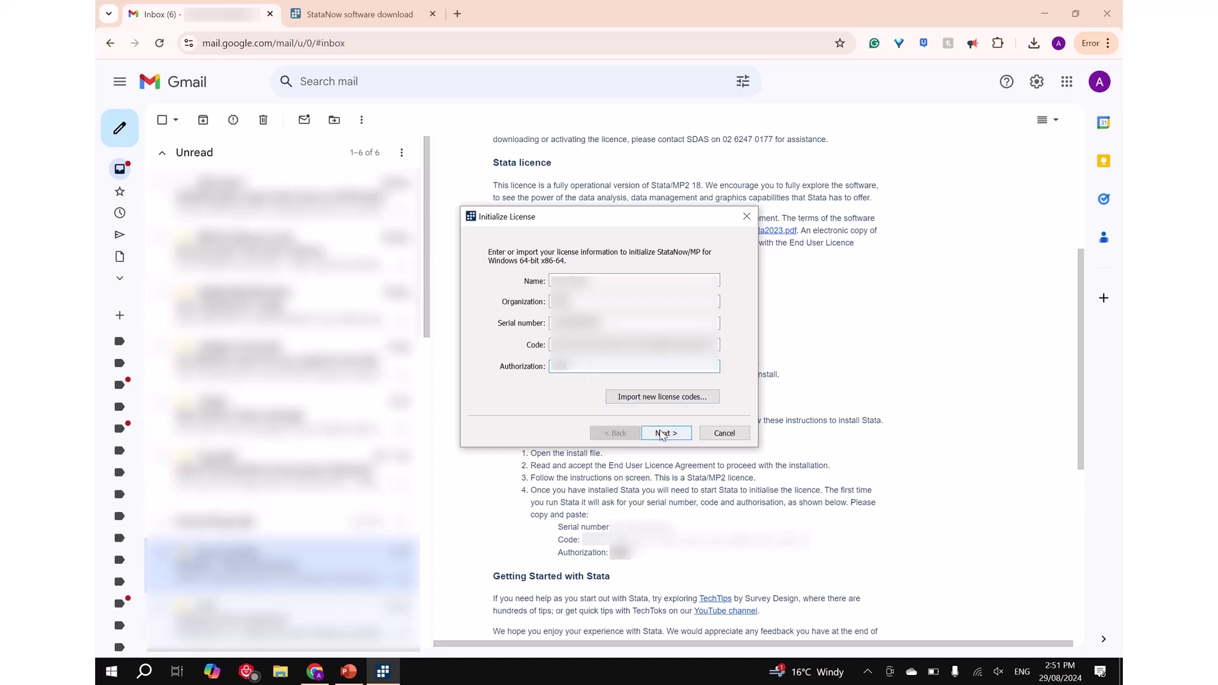
left_click(663, 434)
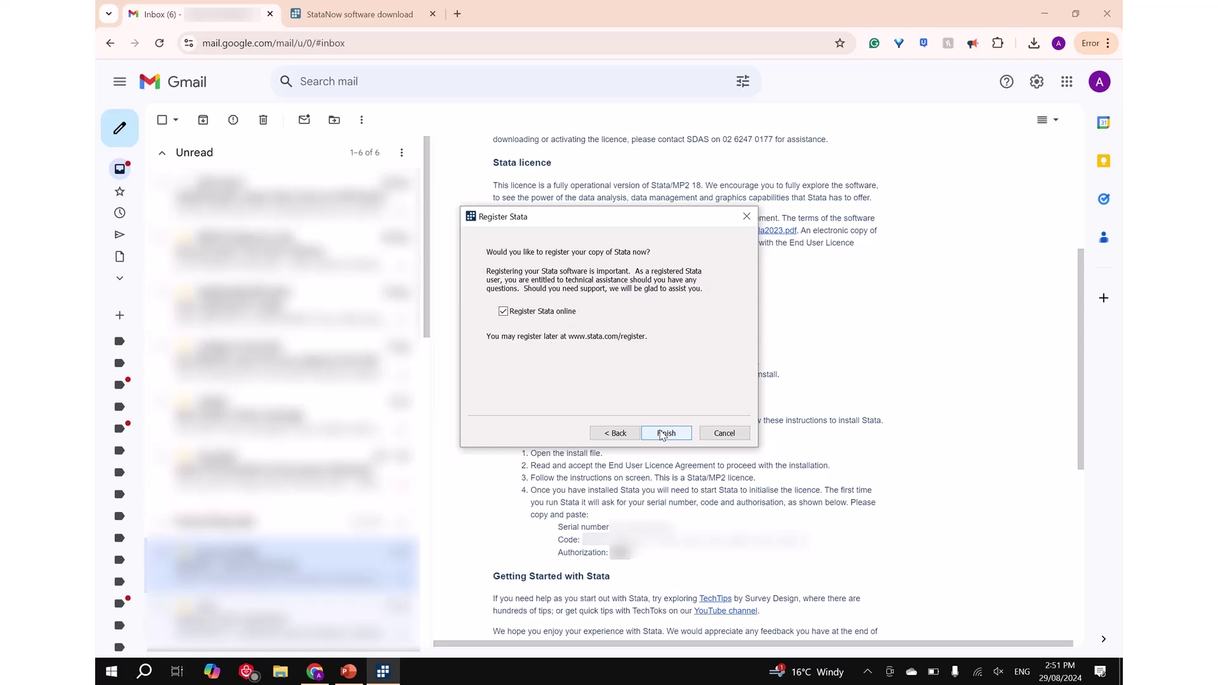
Finish licence setup and dismiss the update-check prompt to reach the StataNow/MP 18.5 window
left_click(663, 434)
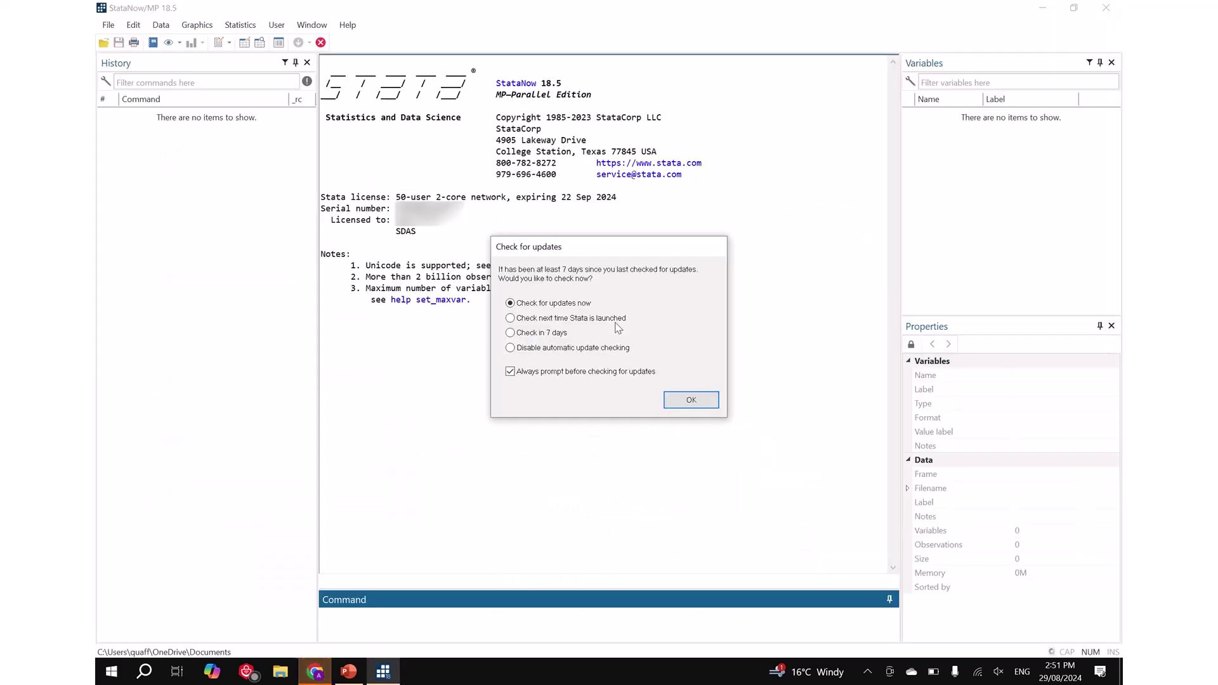
left_click(701, 404)
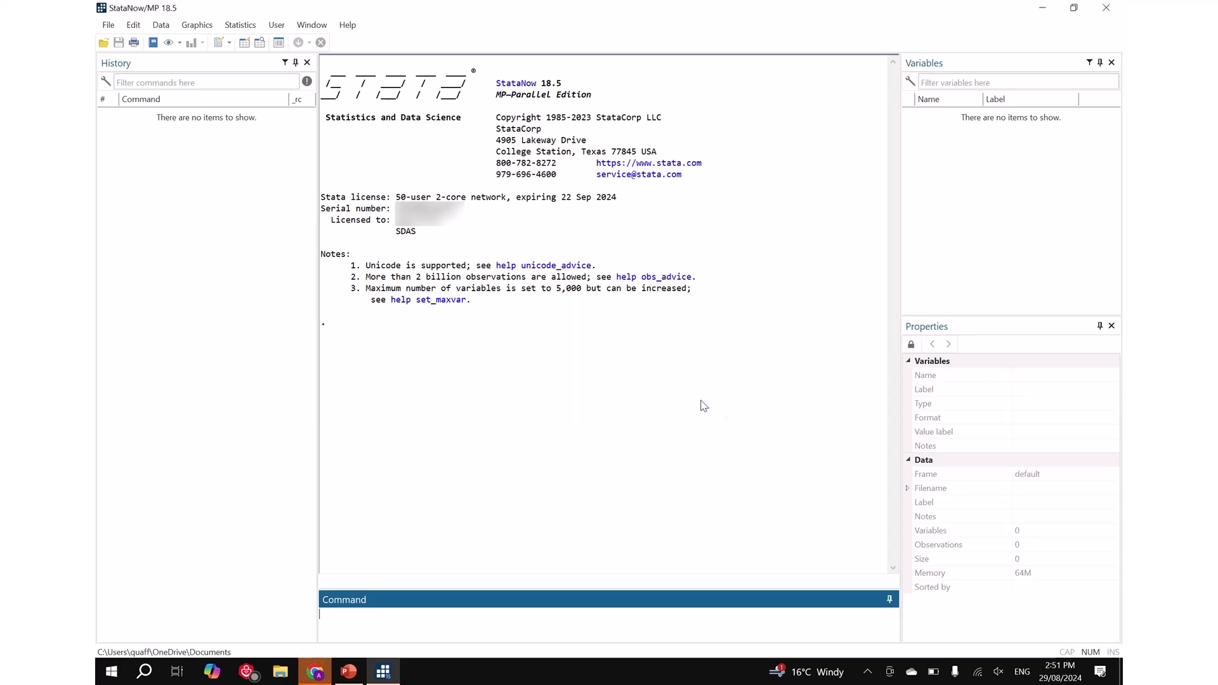